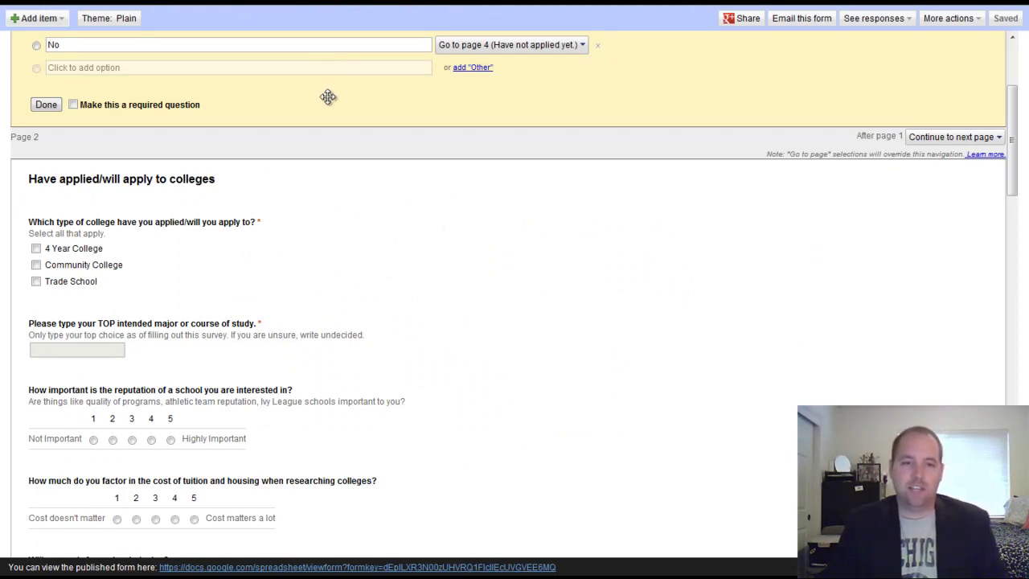
Step: Open the Page 2 header, titled 'Have applied/will apply to colleges', for editing
scroll(327, 95, "up", 2)
scroll(329, 97, "up", 1)
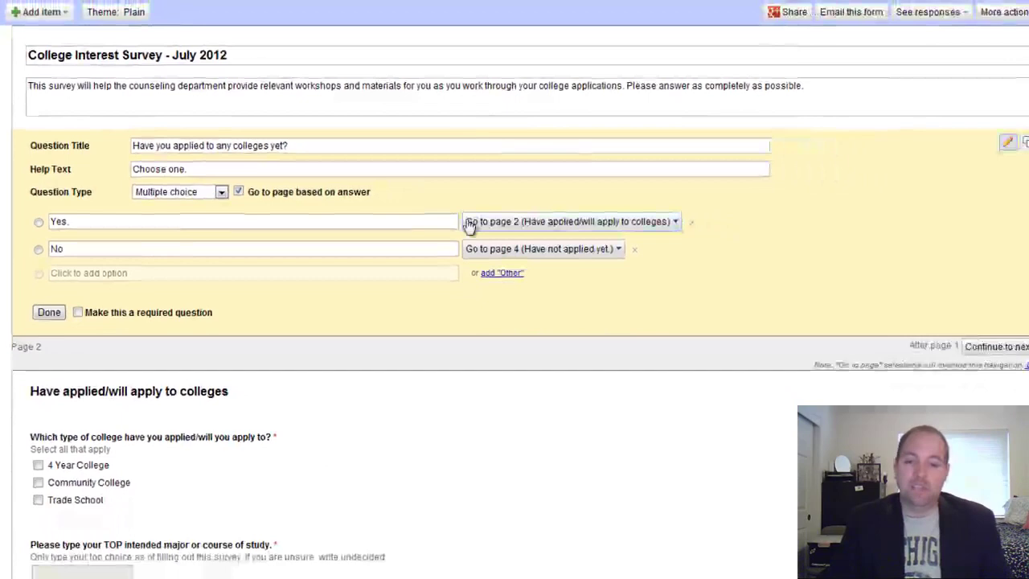
scroll(464, 342, "down", 5)
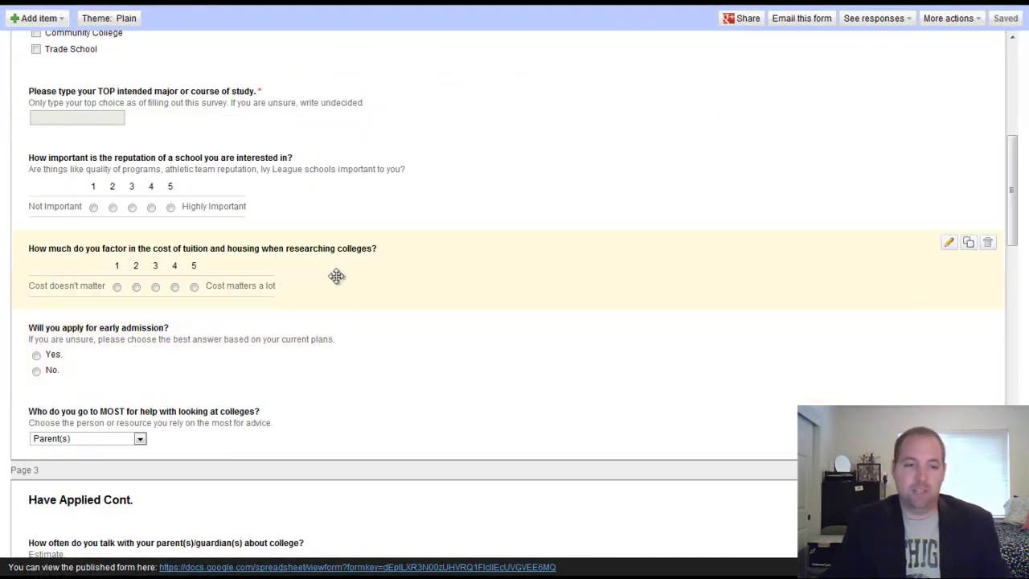
scroll(335, 276, "up", 2)
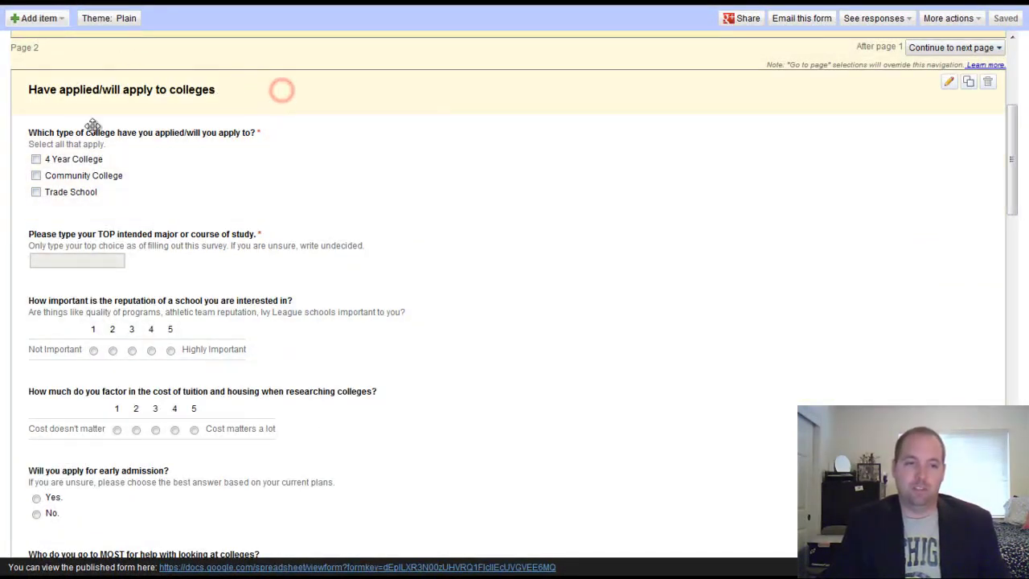
left_click(948, 82)
scroll(285, 95, "up", 4)
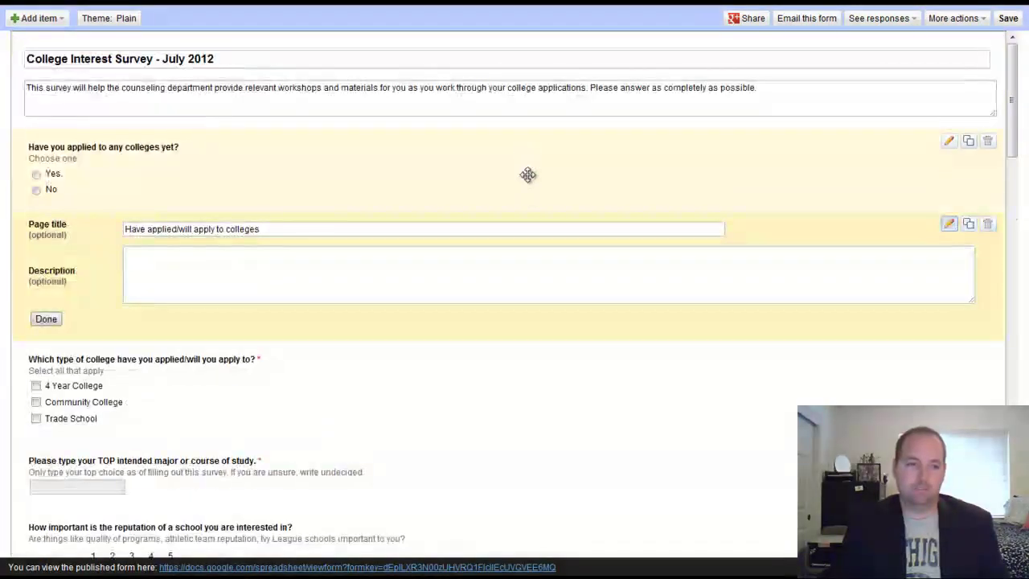
Step: Close the Page 2 header and review the applied-yet question's branching: Yes to page 2, No to page 4
left_click(47, 319)
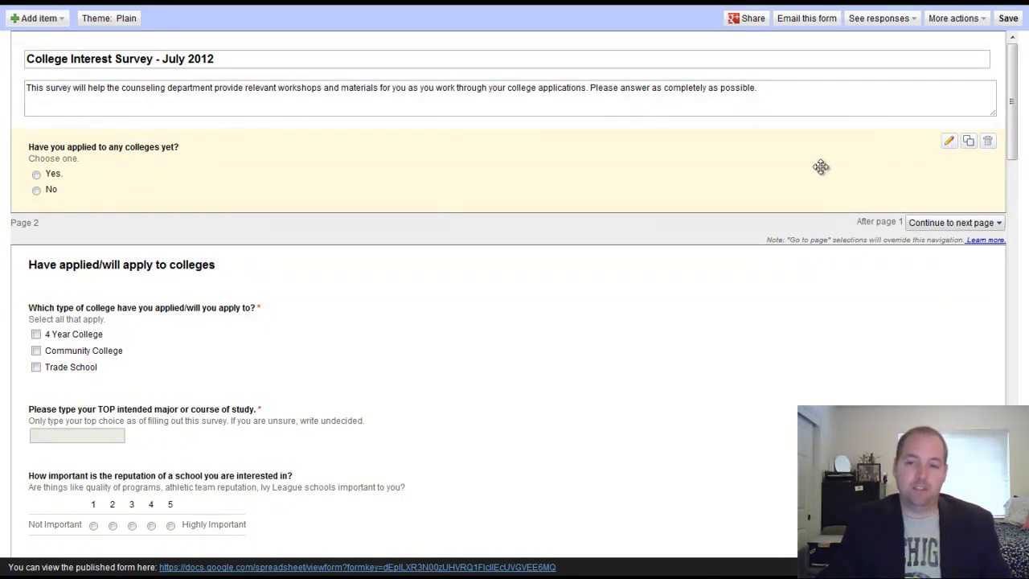
left_click(944, 142)
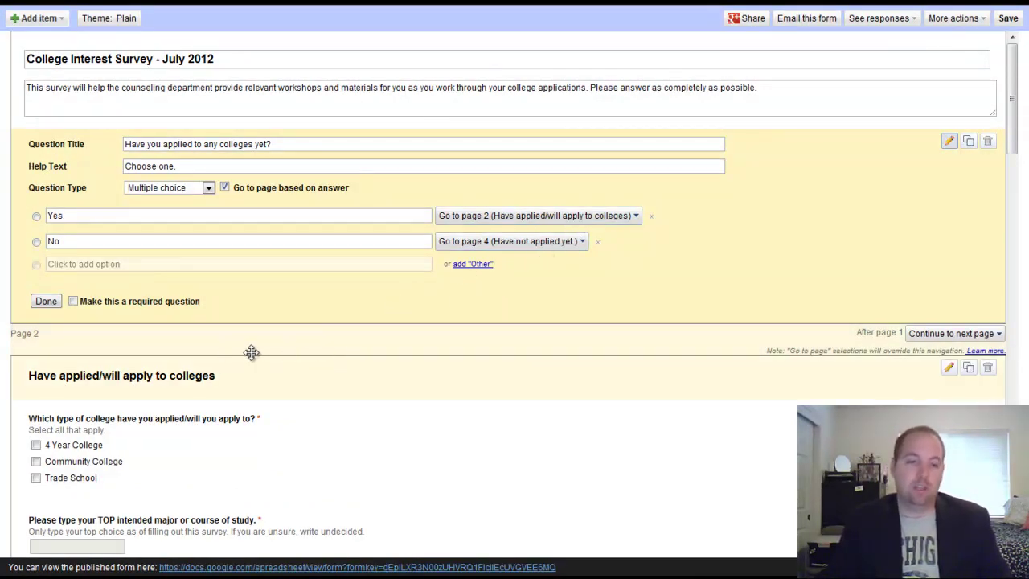
scroll(241, 362, "down", 3)
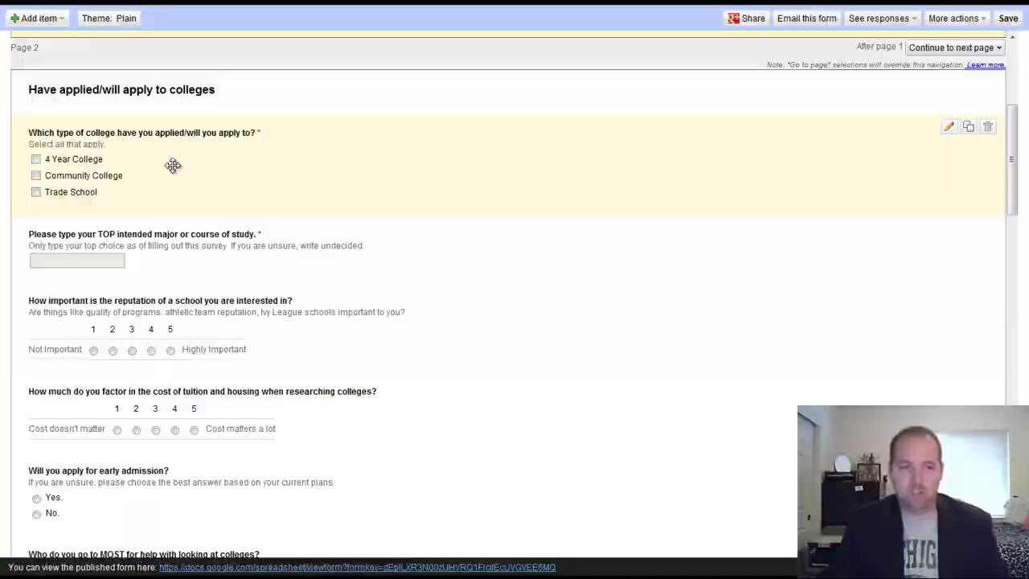
scroll(179, 250, "down", 2)
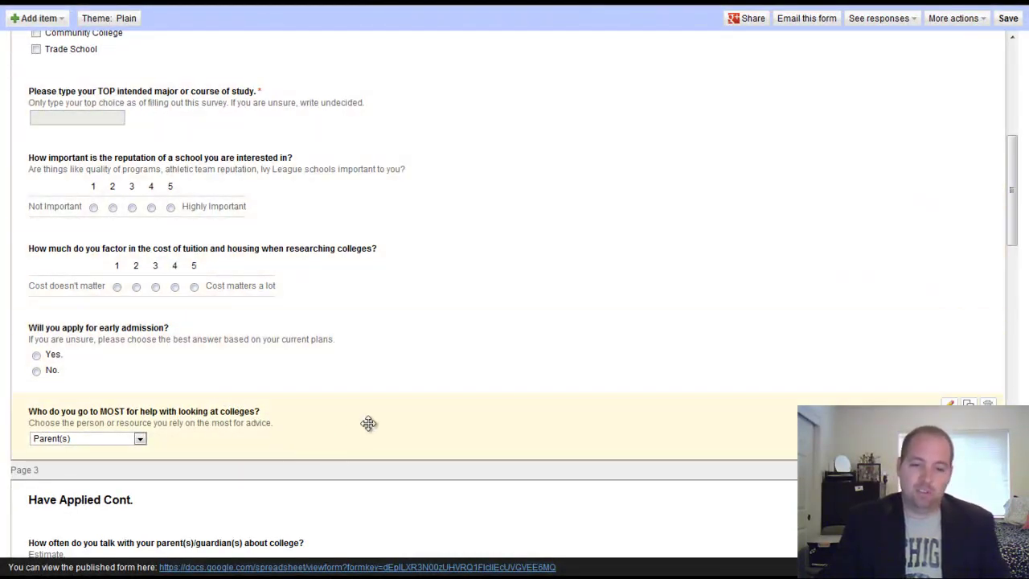
scroll(772, 348, "down", 2)
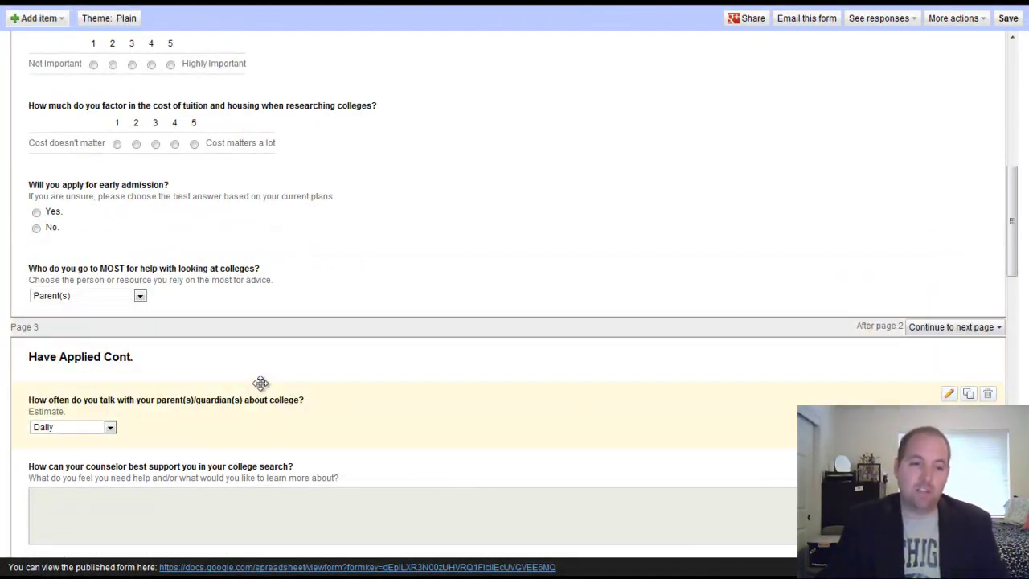
scroll(153, 365, "down", 2)
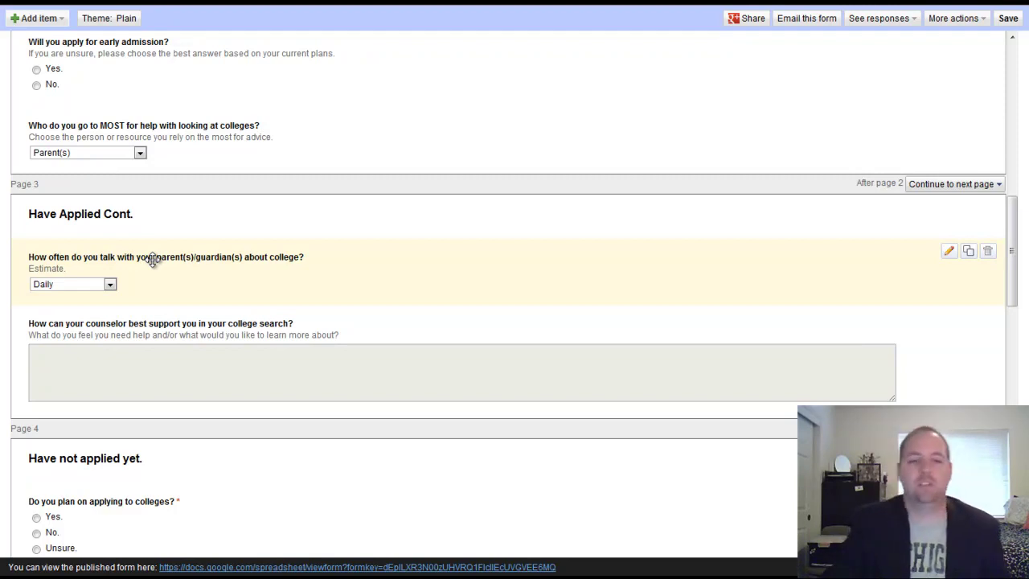
scroll(153, 259, "down", 3)
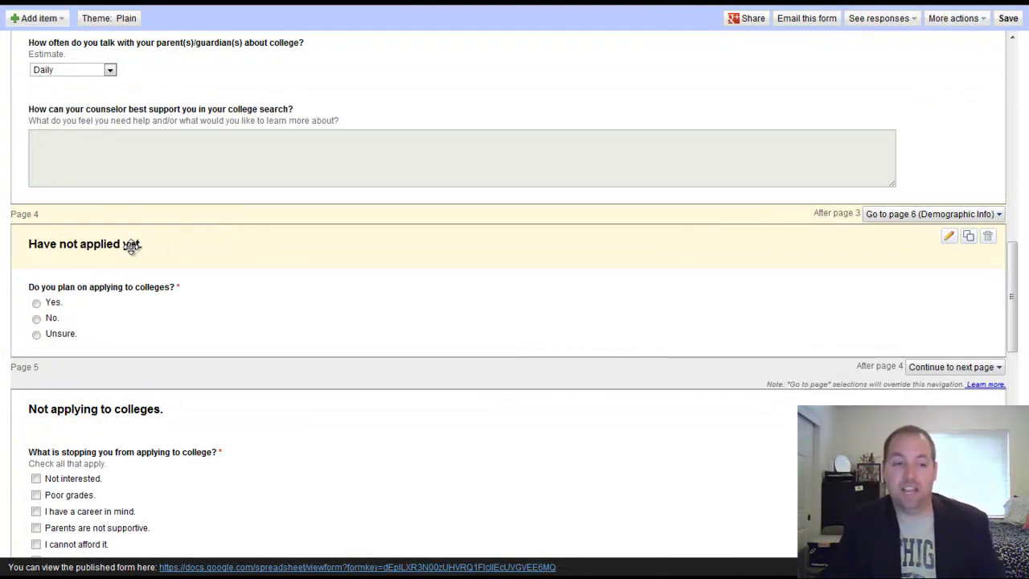
scroll(214, 238, "up", 15)
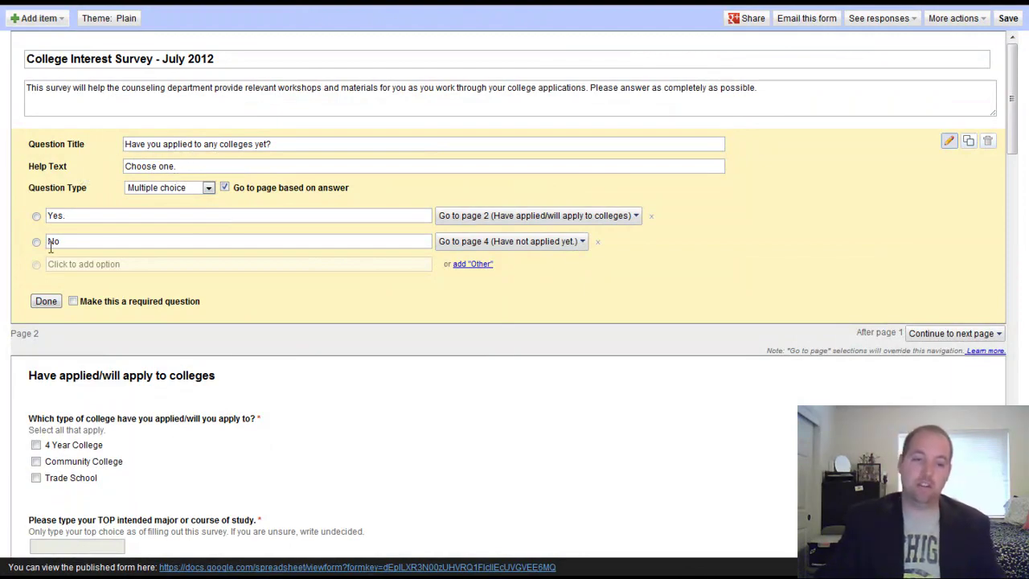
scroll(575, 292, "down", 10)
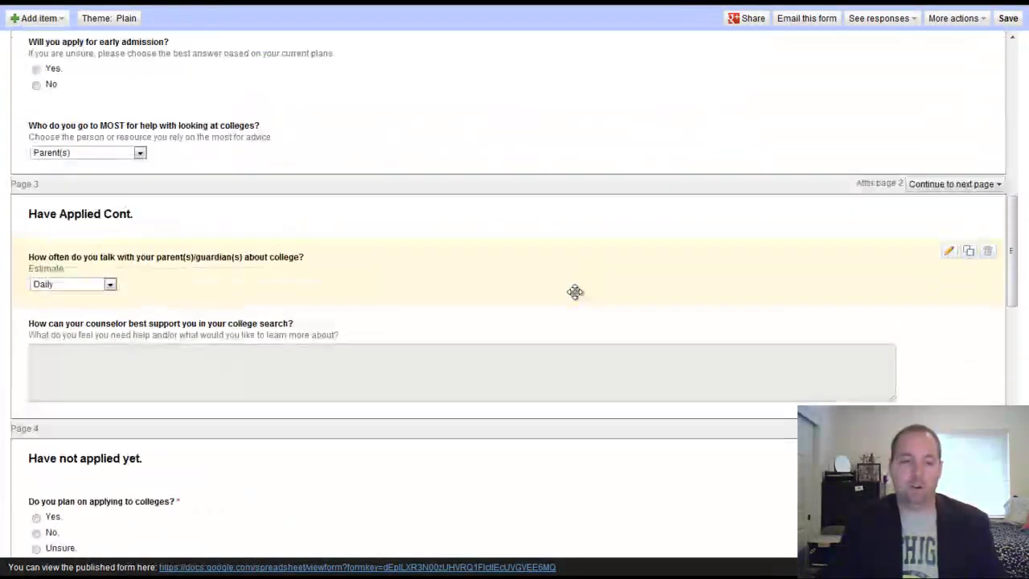
scroll(314, 257, "down", 3)
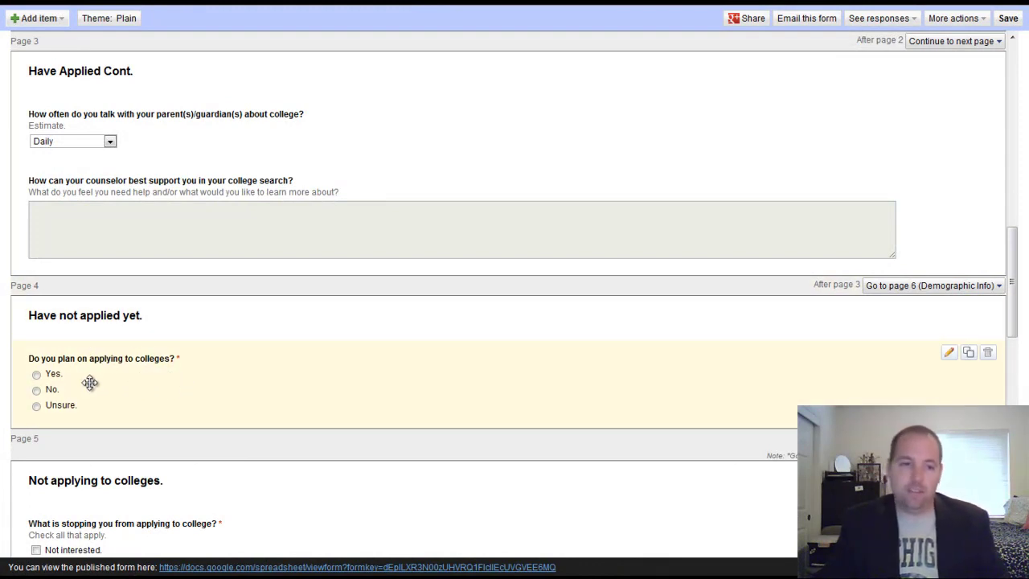
Step: Branch 'Do you plan on applying to colleges?': Yes to page 2, No to page 5, Unsure to the next page
left_click(948, 353)
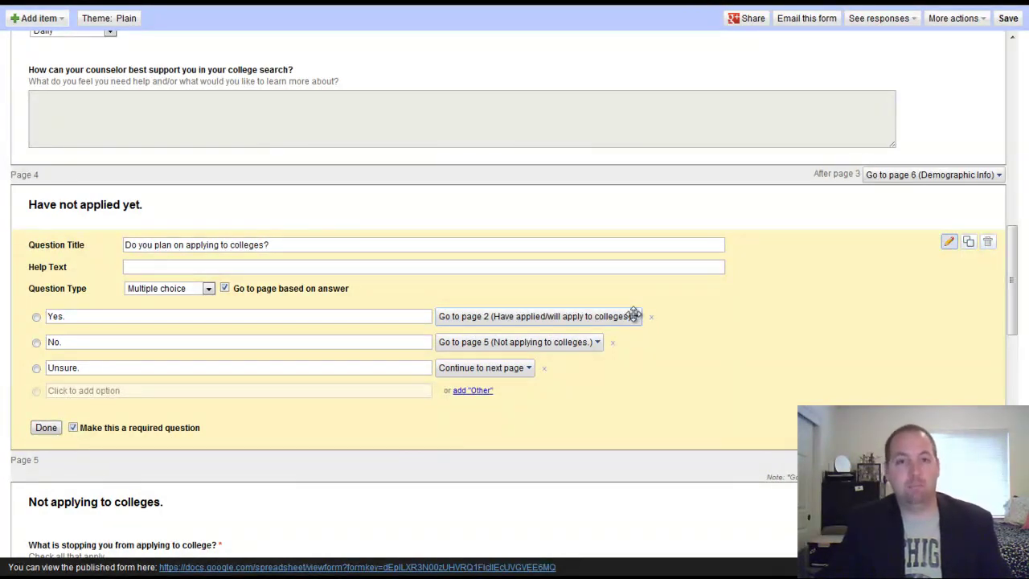
scroll(631, 314, "up", 15)
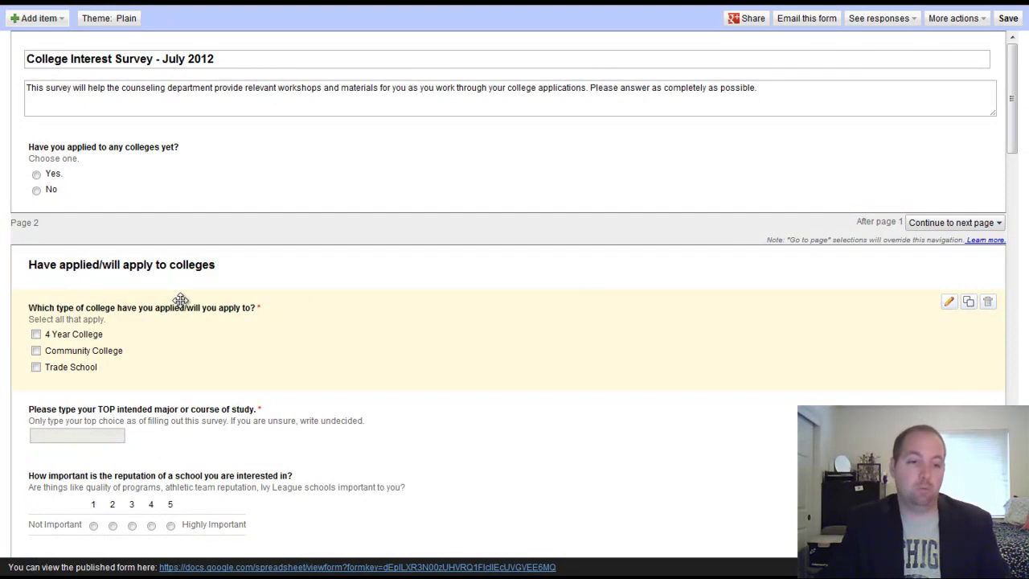
scroll(316, 305, "down", 5)
scroll(333, 370, "down", 7)
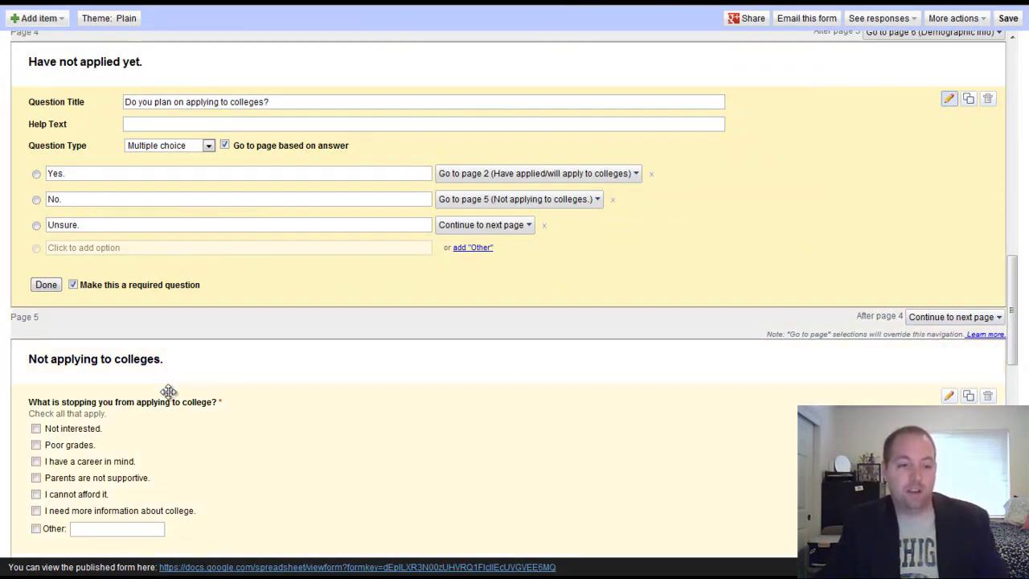
scroll(204, 418, "down", 2)
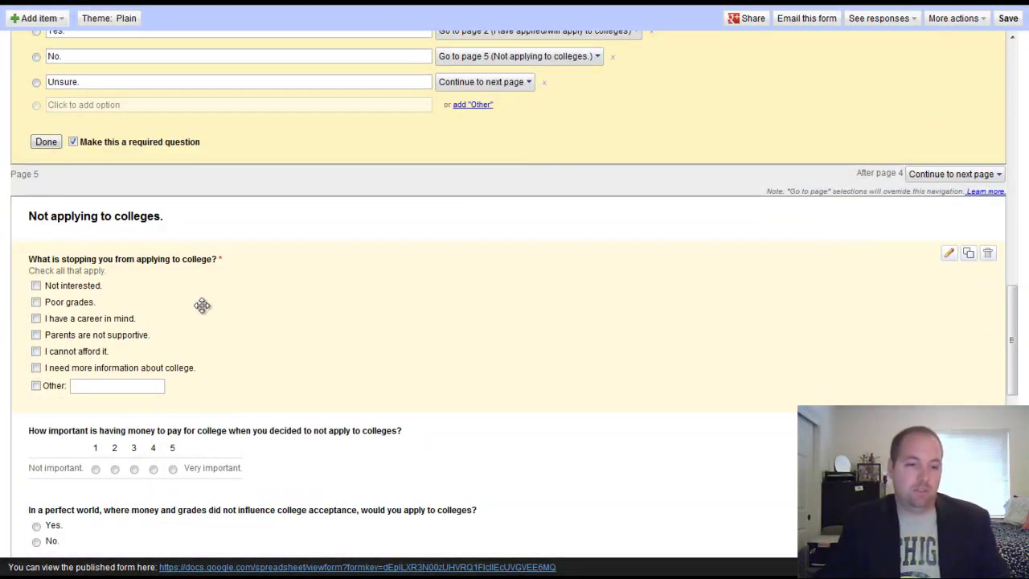
scroll(193, 233, "up", 2)
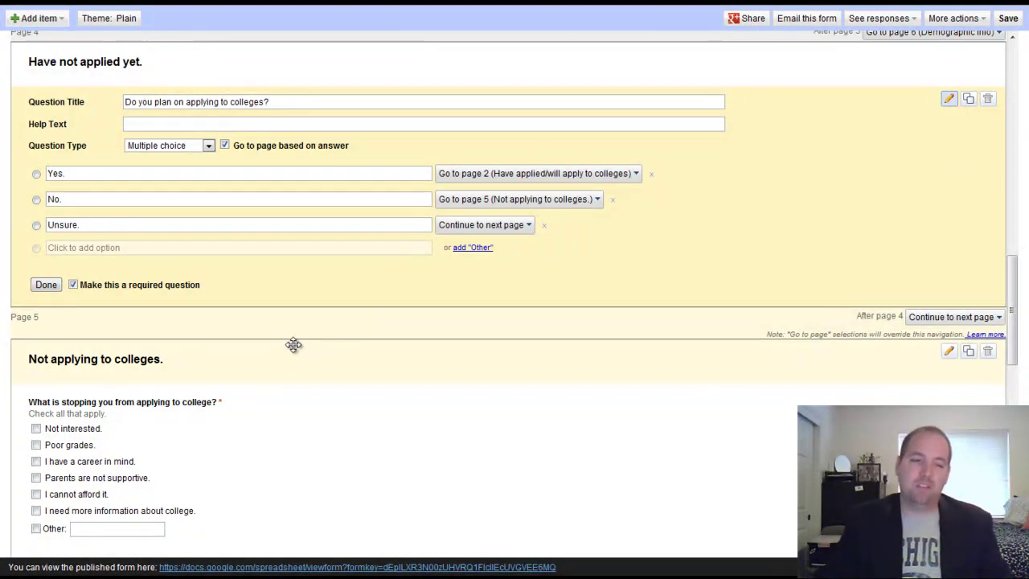
scroll(241, 378, "down", 4)
scroll(290, 272, "up", 6)
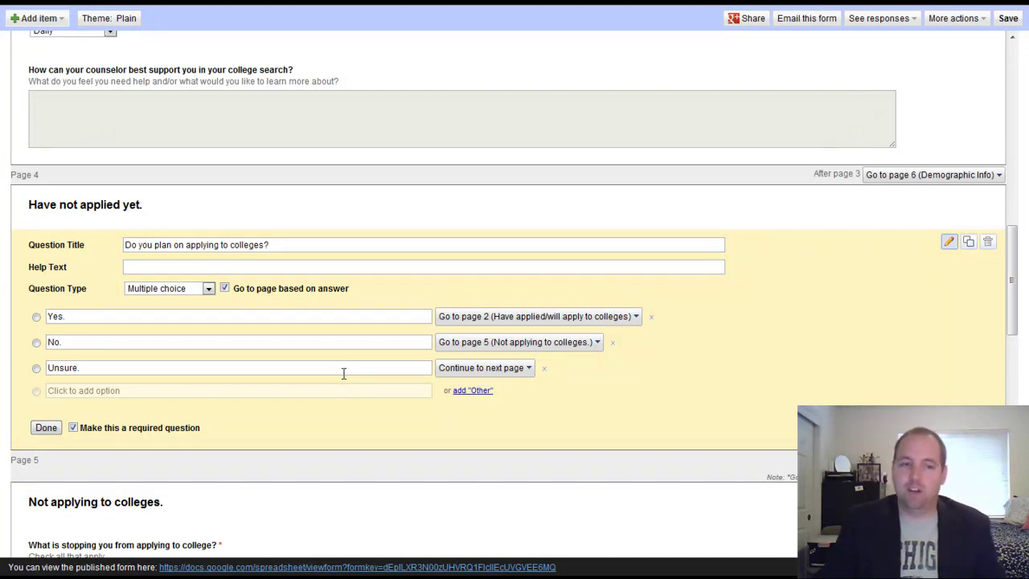
scroll(322, 394, "down", 3)
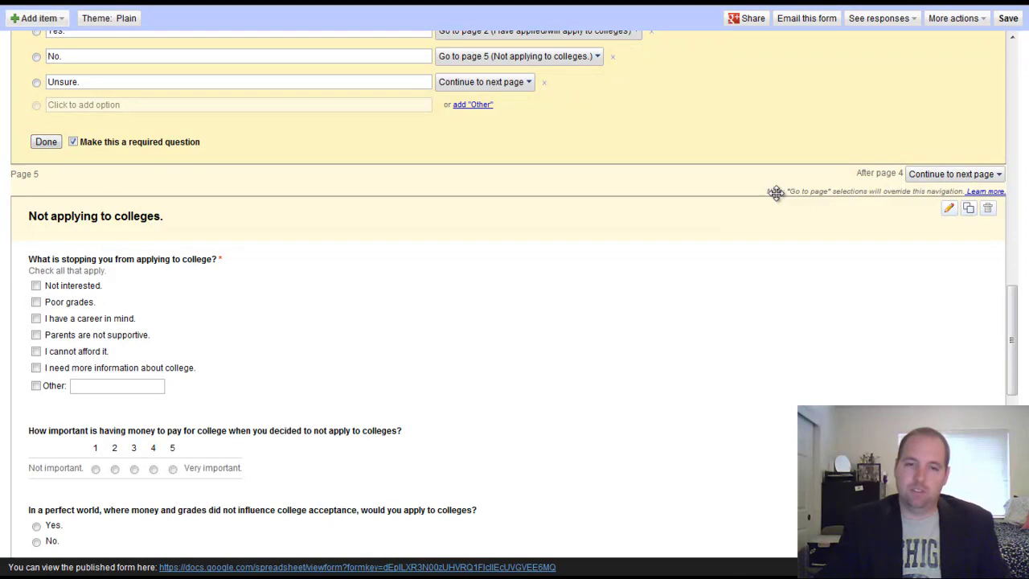
scroll(659, 202, "up", 2)
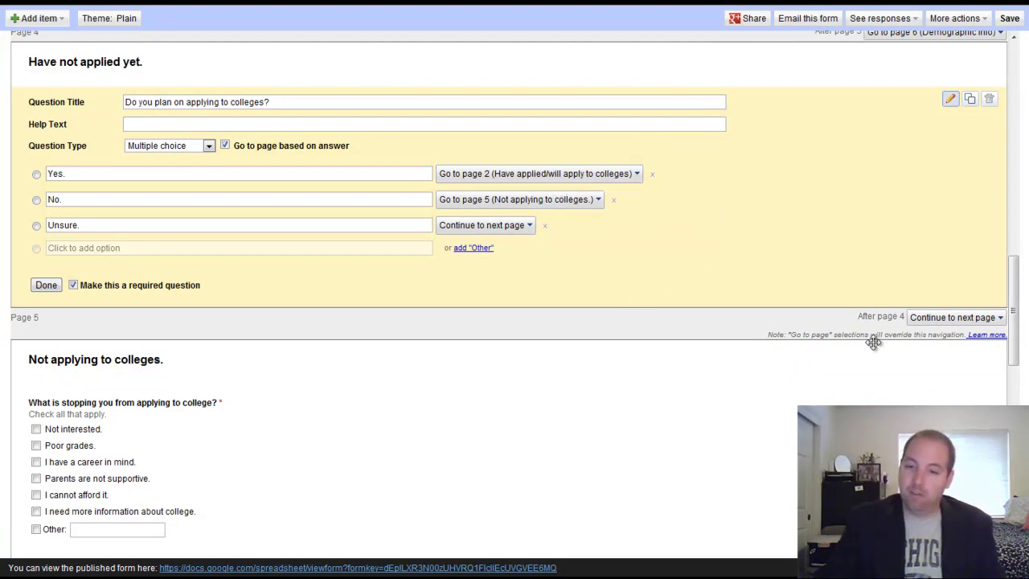
left_click(940, 317)
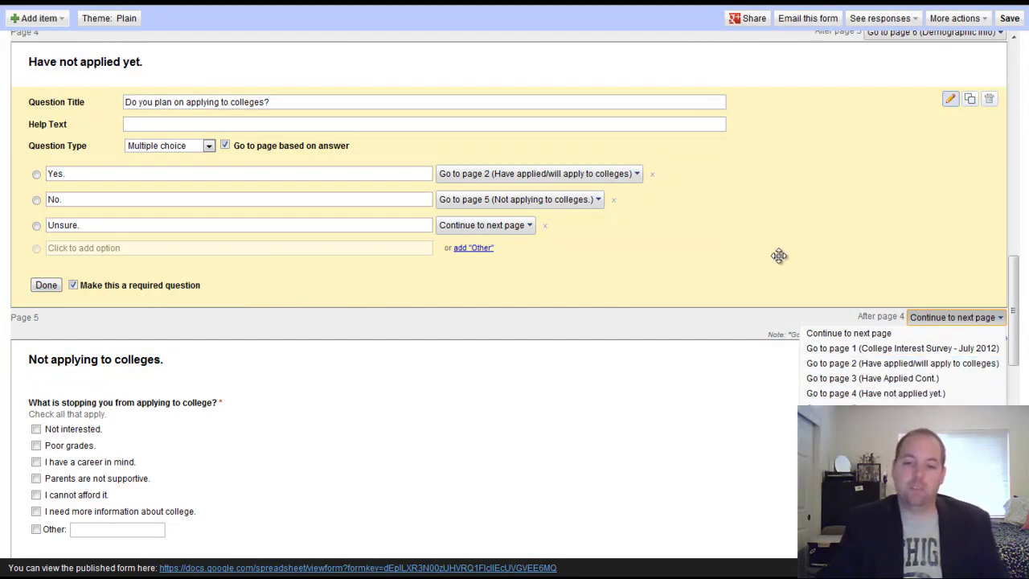
left_click(696, 265)
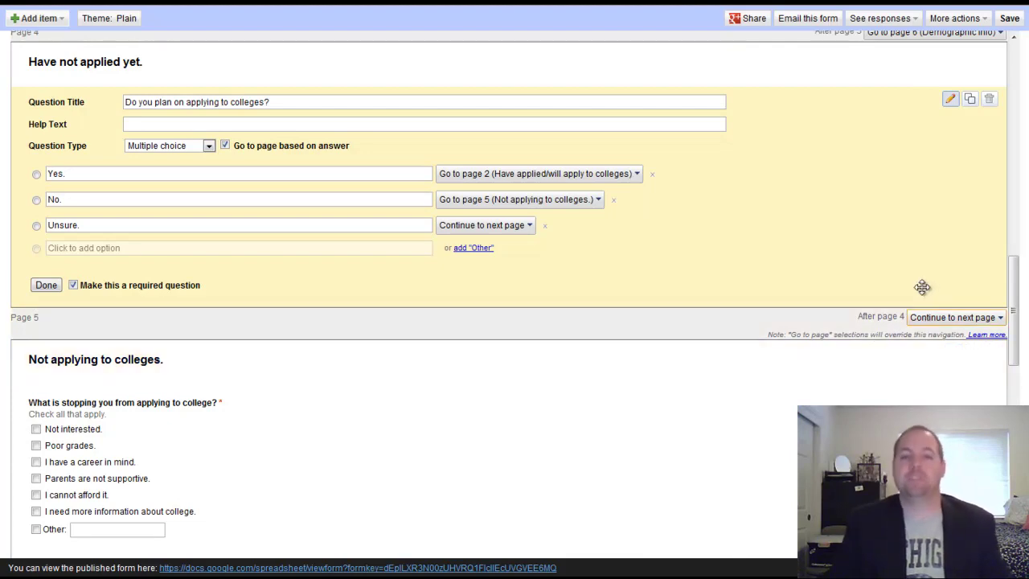
scroll(742, 317, "down", 10)
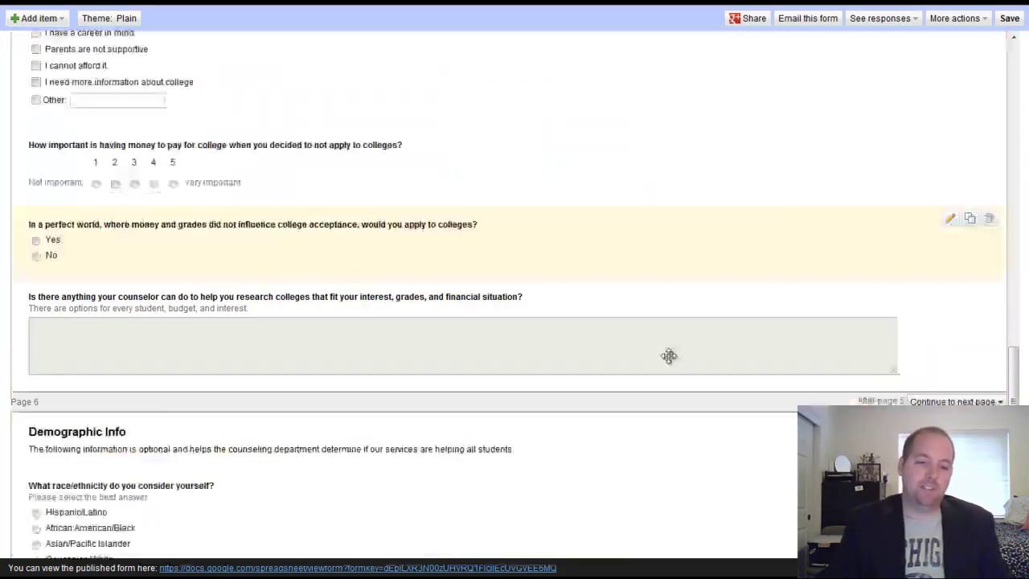
scroll(667, 356, "up", 2)
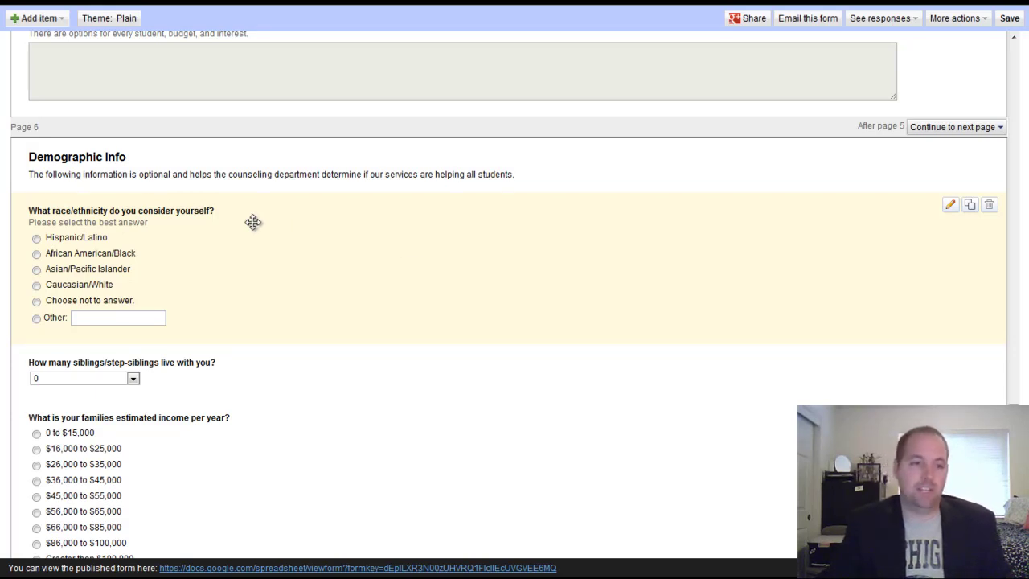
scroll(113, 344, "down", 3)
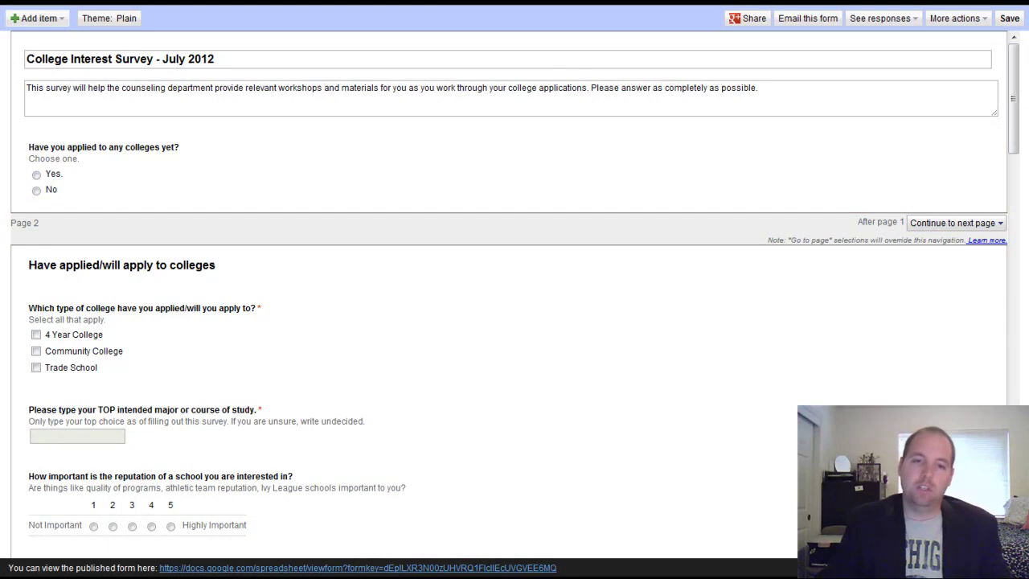
Step: Open the live form, answer Yes to having applied, and continue to page 2
left_click(285, 568)
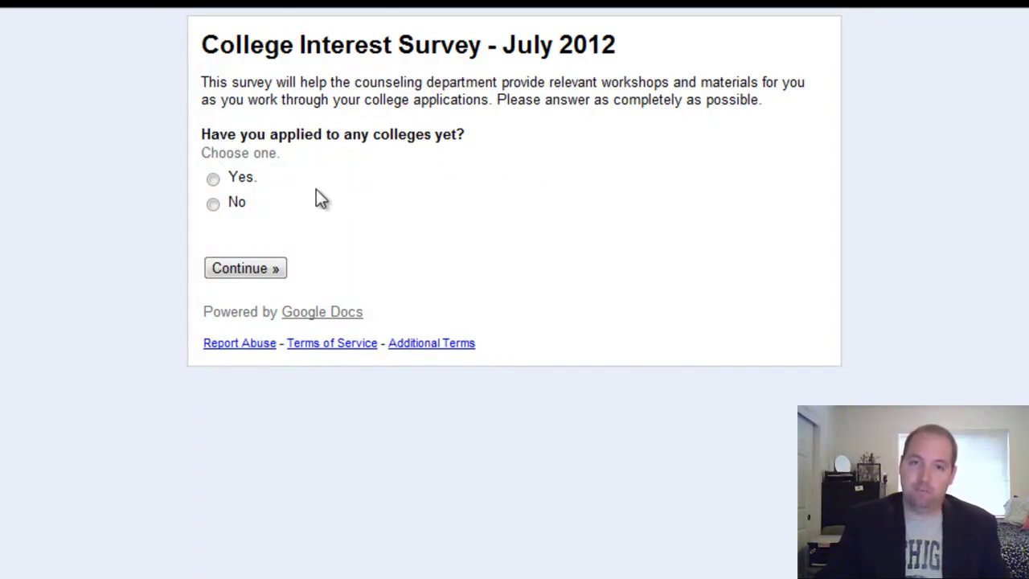
left_click(213, 178)
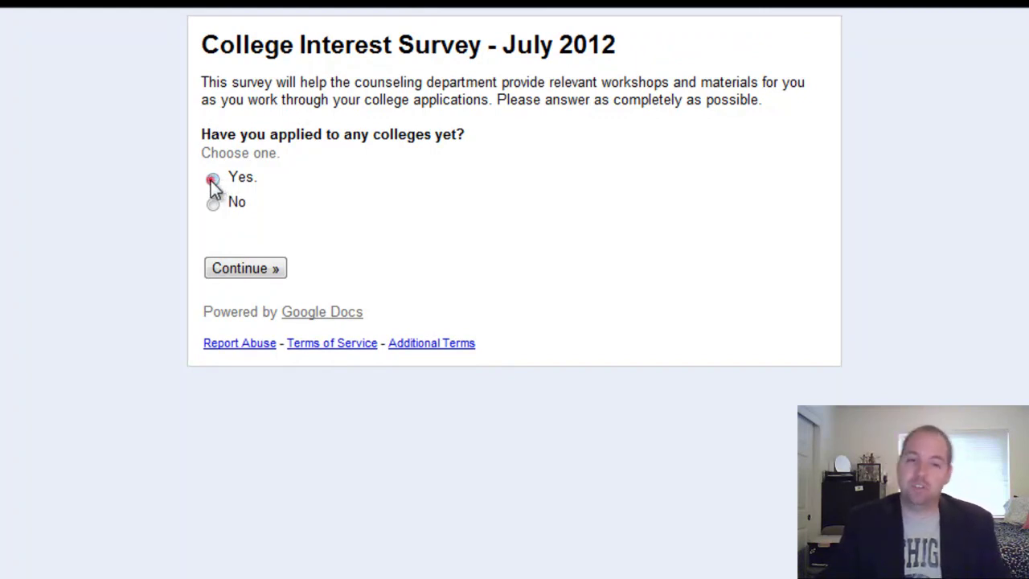
left_click(239, 278)
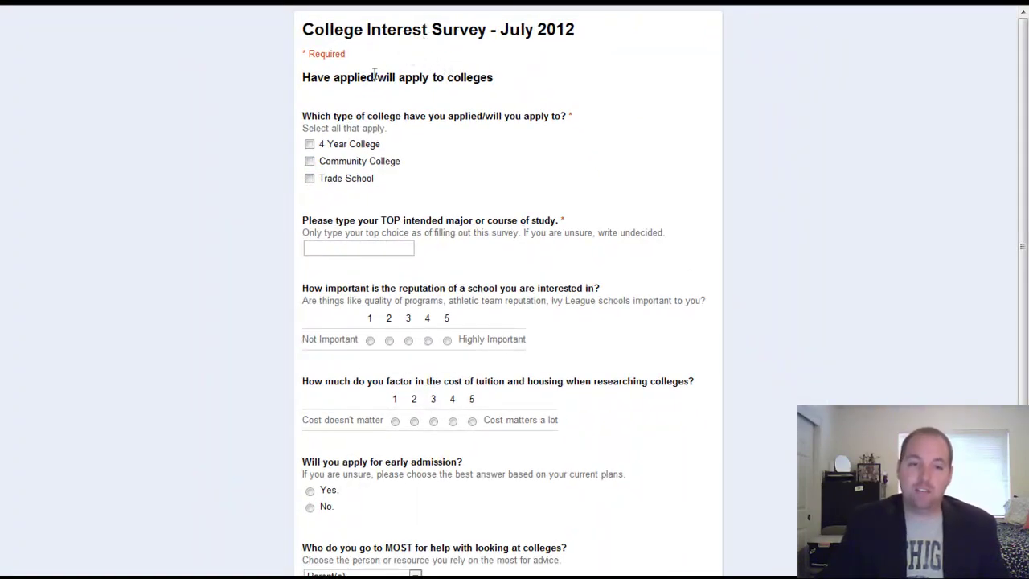
left_click_drag(326, 86, 509, 96)
left_click(507, 90)
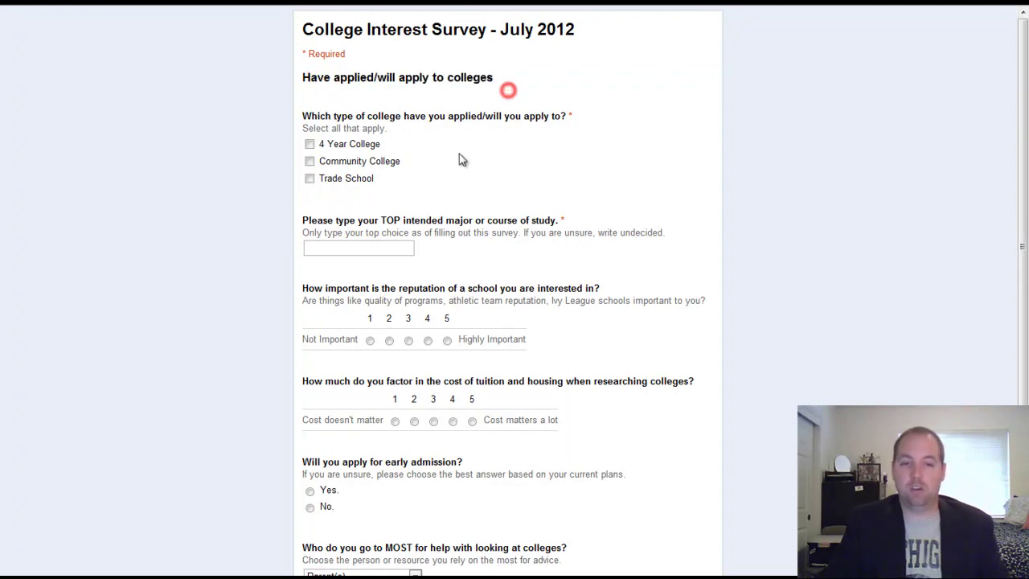
Step: Fill page 2: 4 Year and Community College, major Engineering, ratings 4 and 1, no early admission, Internet Resources
left_click(310, 161)
left_click(309, 144)
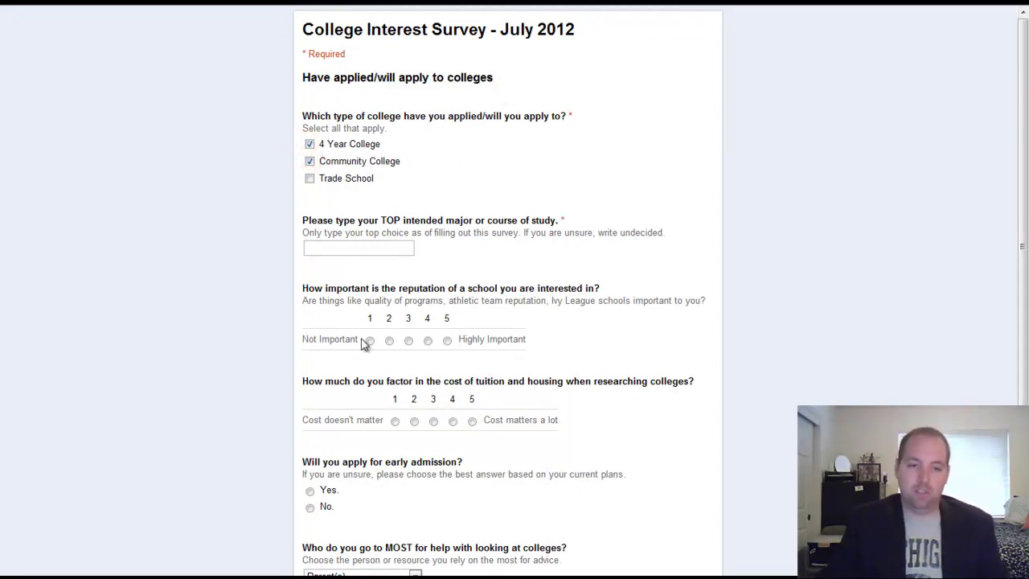
left_click(344, 247)
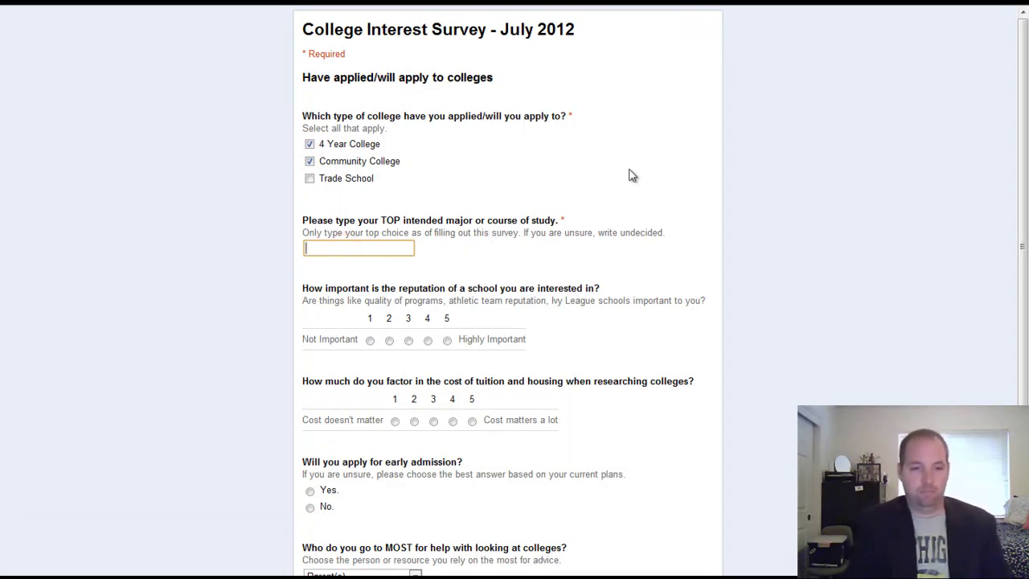
type("Engine")
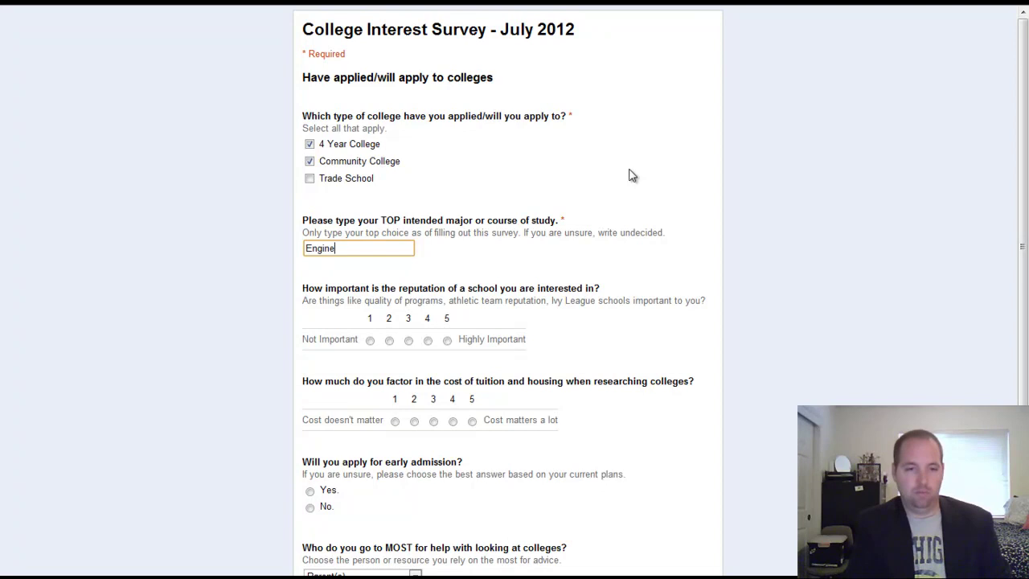
type("ering")
scroll(630, 178, "down", 2)
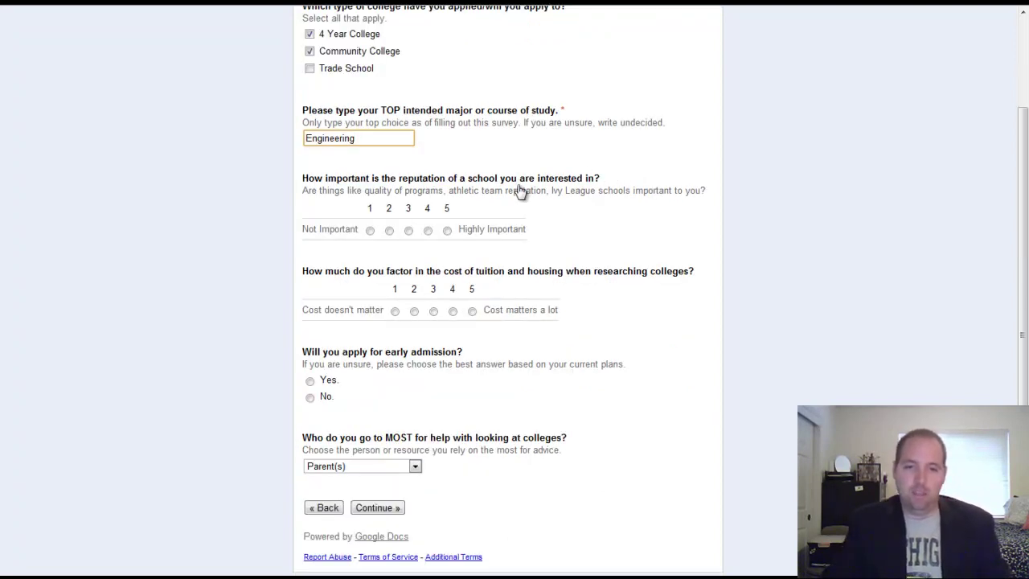
left_click(428, 230)
left_click(394, 311)
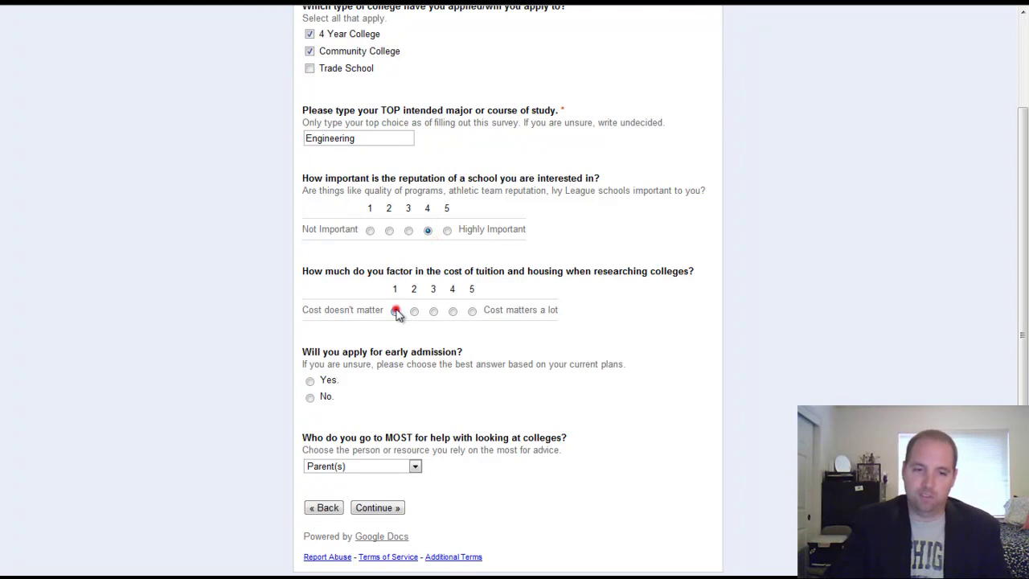
left_click(311, 397)
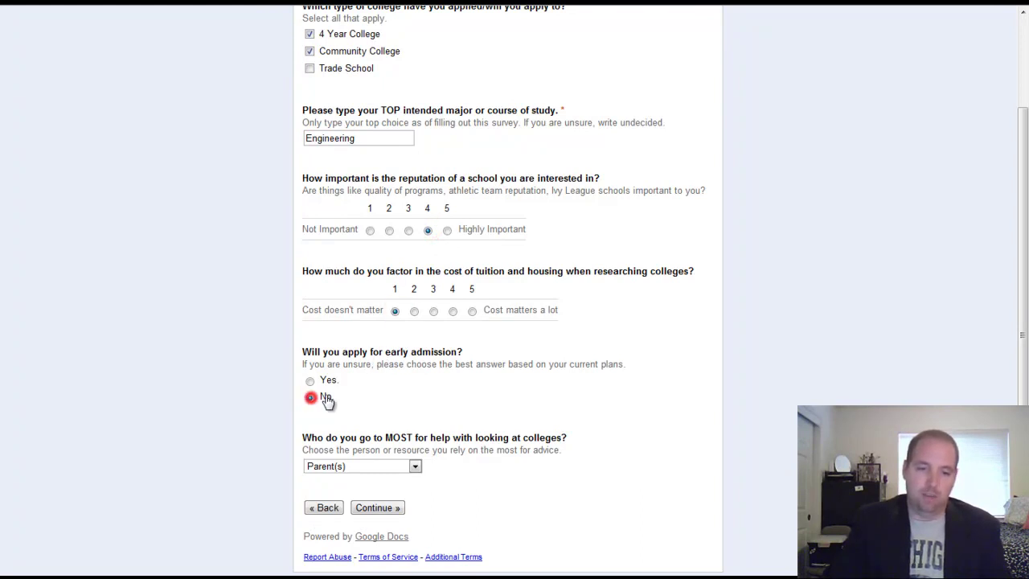
left_click(361, 464)
left_click(364, 513)
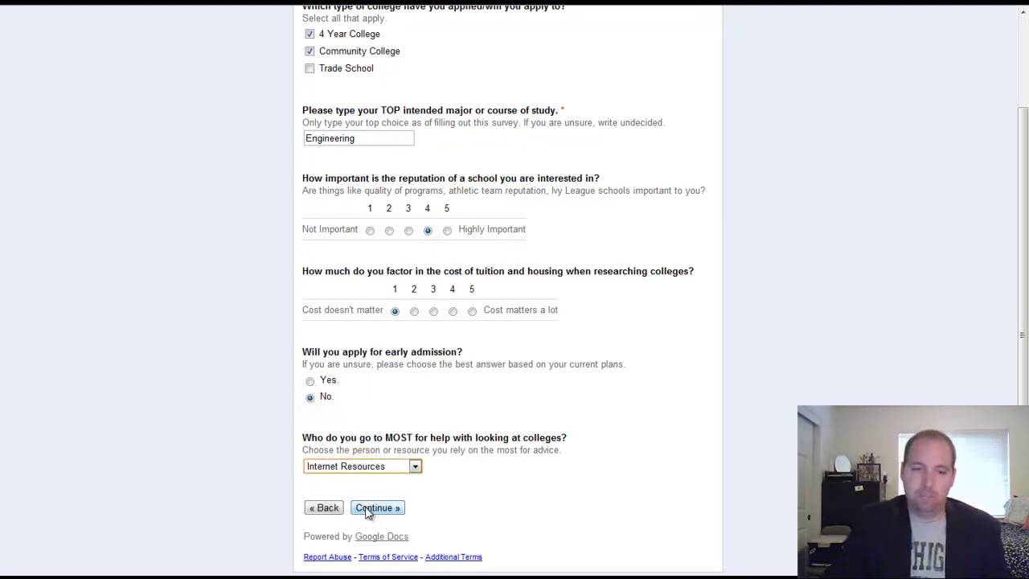
left_click(369, 507)
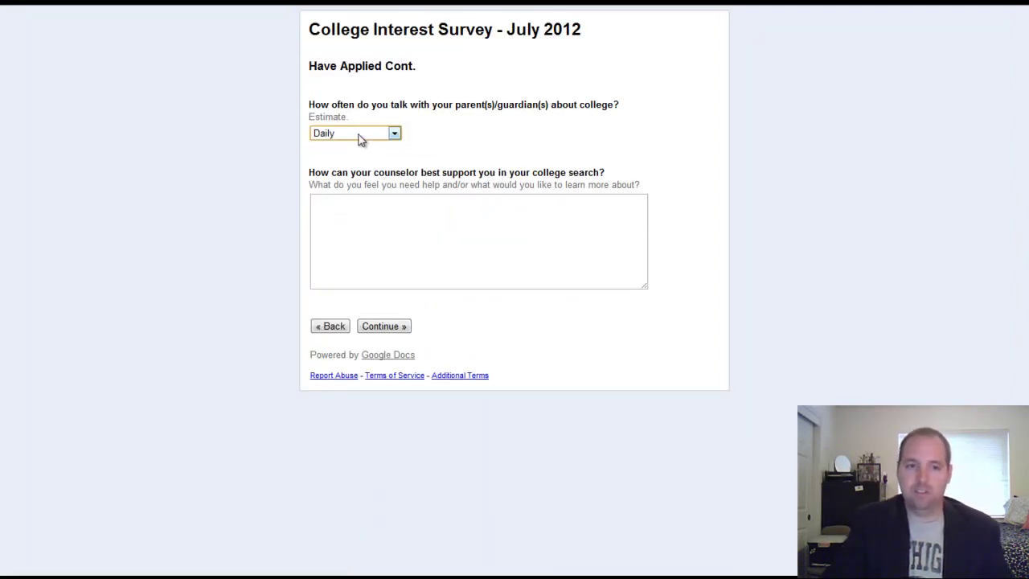
Step: Choose Monthly for talking with parents and answer the counselor question with 'Money'
left_click(359, 135)
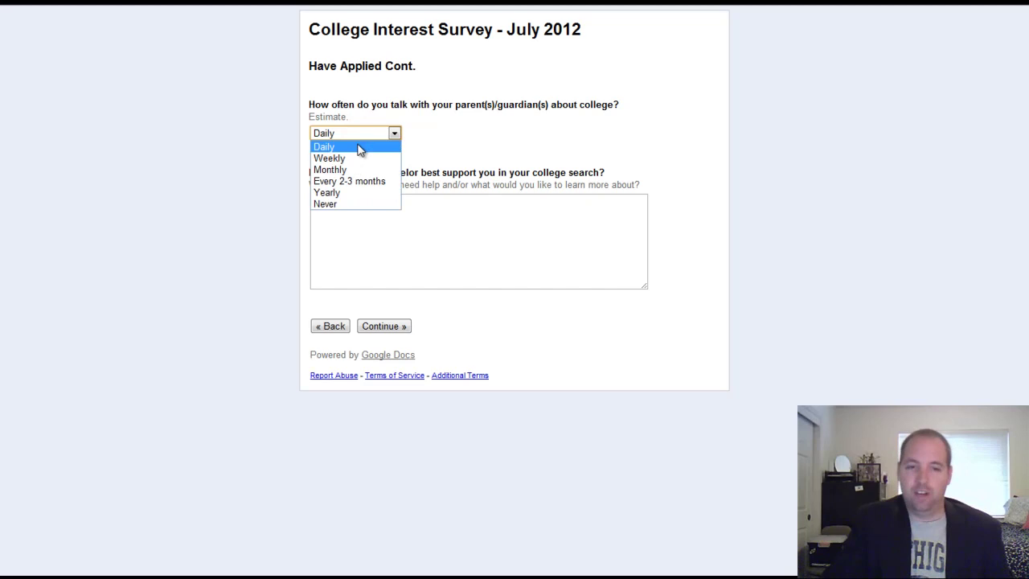
left_click(361, 170)
left_click(370, 206)
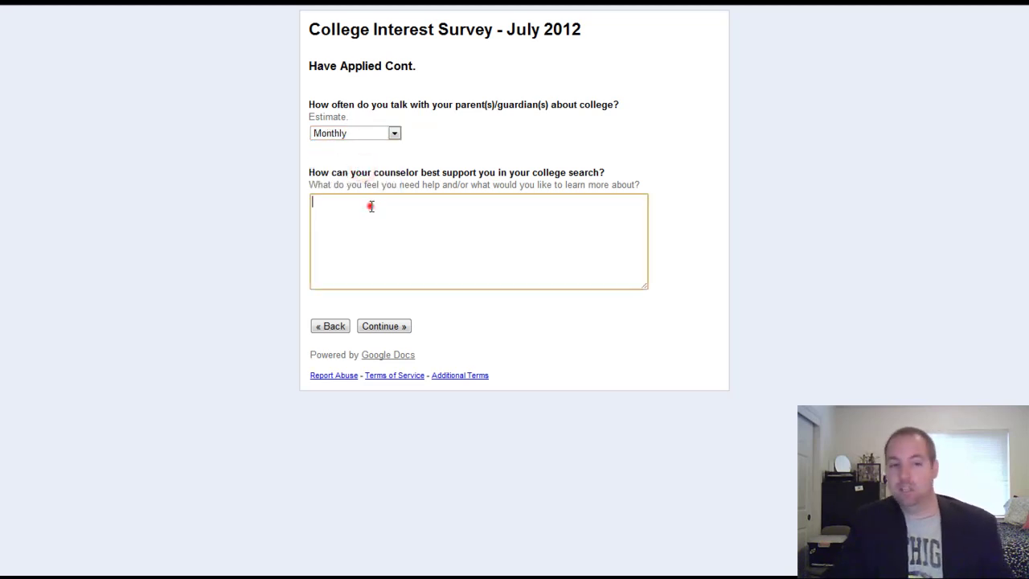
type("Mone")
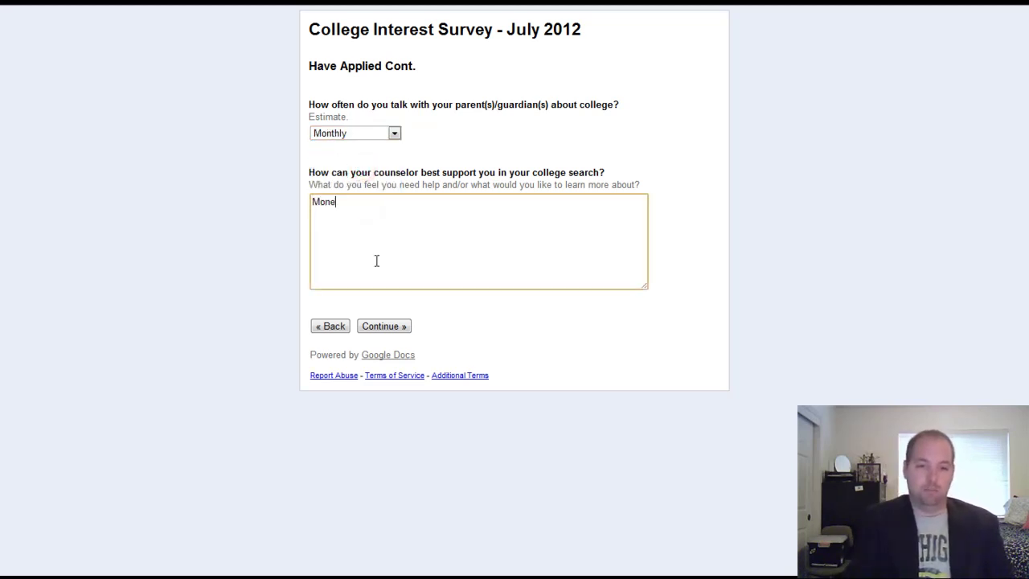
type("y")
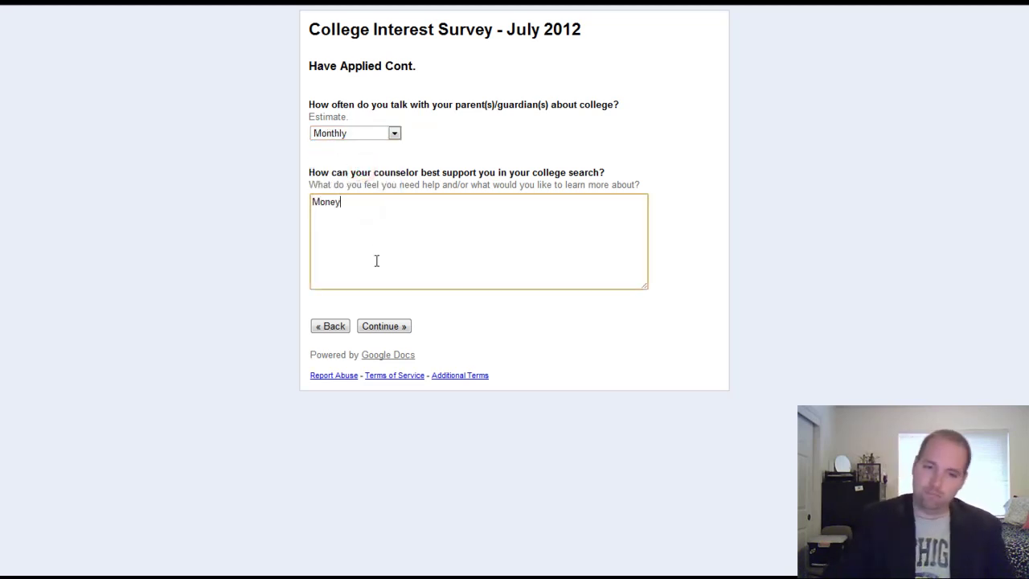
Step: Continue past 'Have Applied Cont.' to the Demographic Info page
left_click(374, 326)
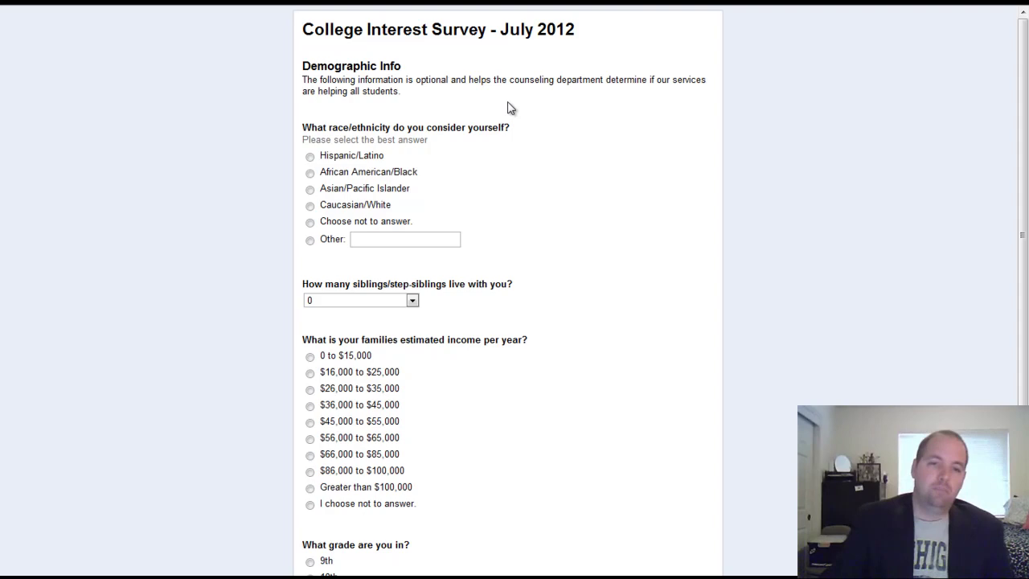
Step: Answer Hispanic/Latino, 2 siblings, $86,000 to $100,000 income, and 12th grade
left_click(309, 156)
left_click(315, 299)
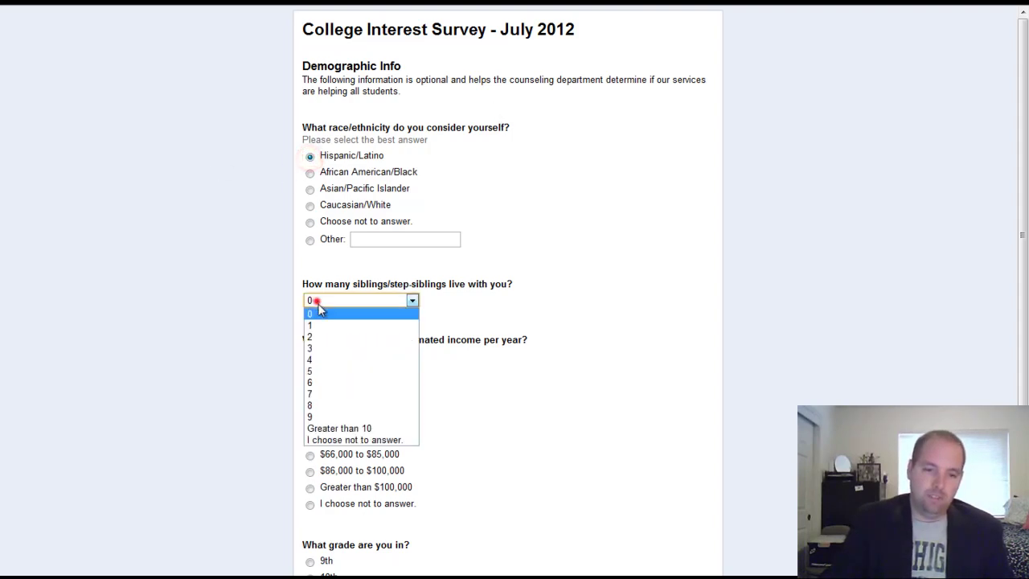
left_click(315, 336)
left_click(310, 387)
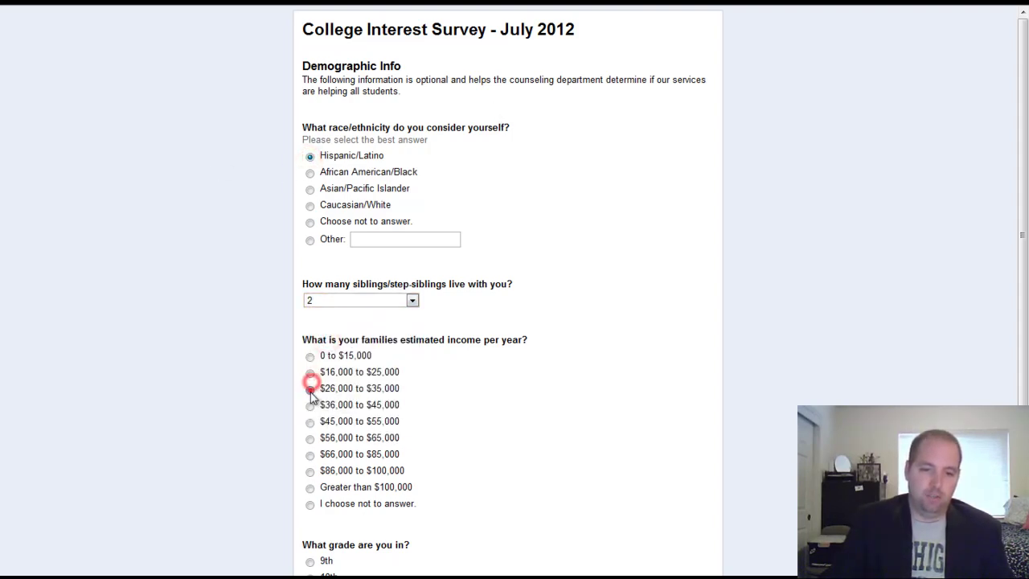
scroll(311, 395, "down", 3)
left_click(309, 328)
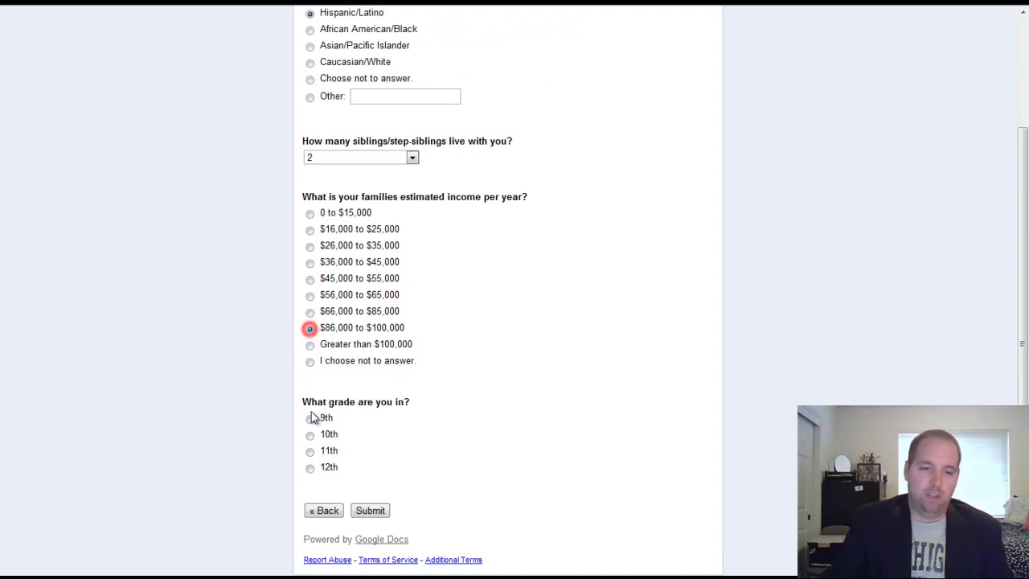
left_click(310, 467)
Step: Submit the test response and go back in the browser to the survey's first page
left_click(379, 512)
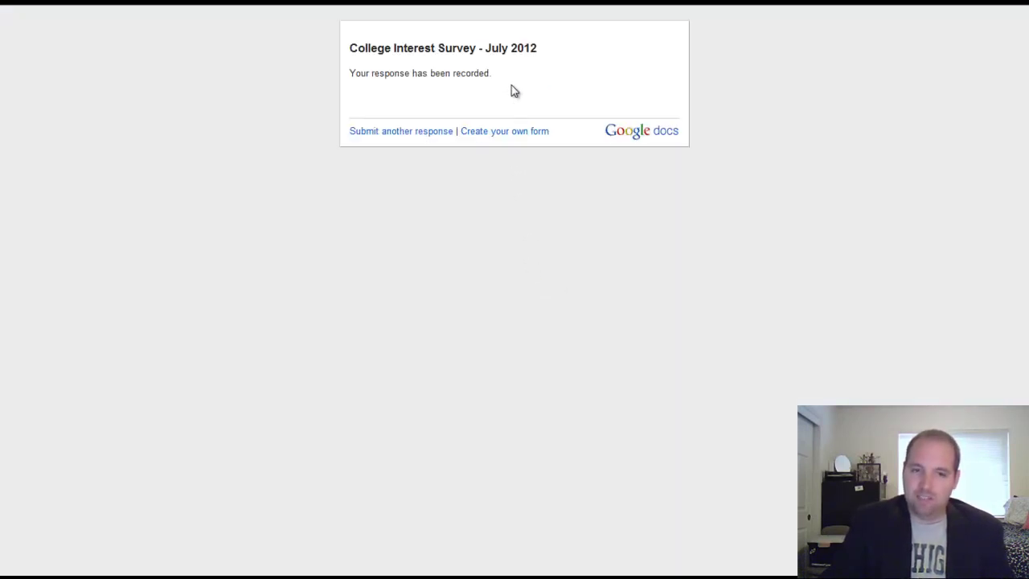
key("alt+Left")
key("alt+Left")
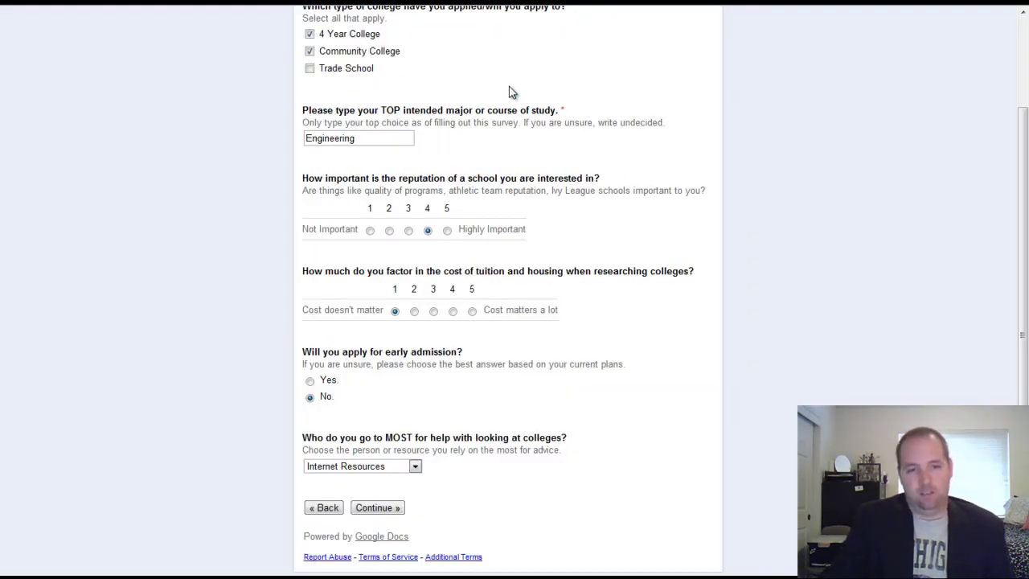
key("alt+Left")
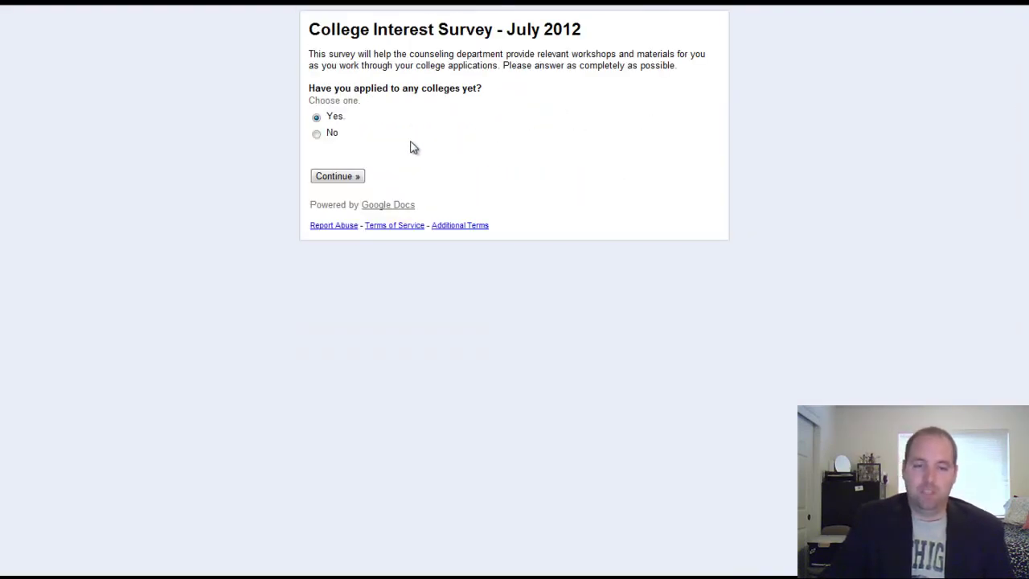
Step: Answer No to having applied, try the Yes planning branch, then answer No to planning
left_click(317, 135)
left_click(340, 176)
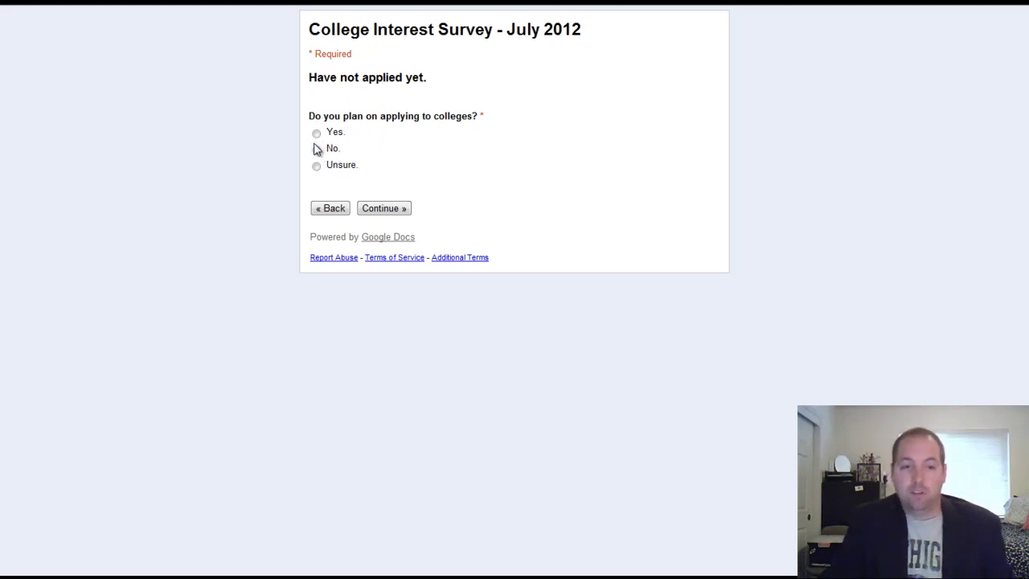
left_click(316, 133)
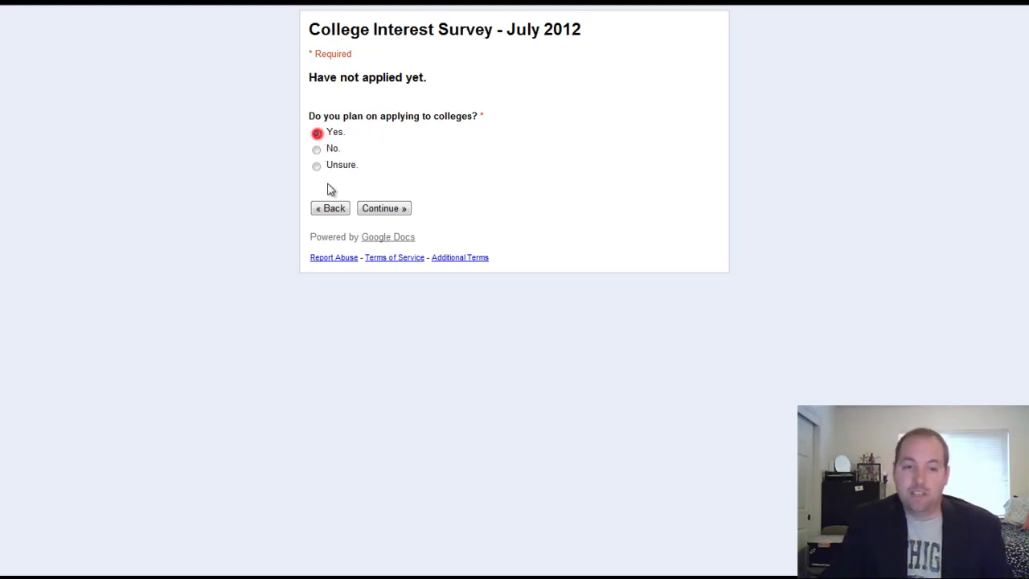
left_click(397, 209)
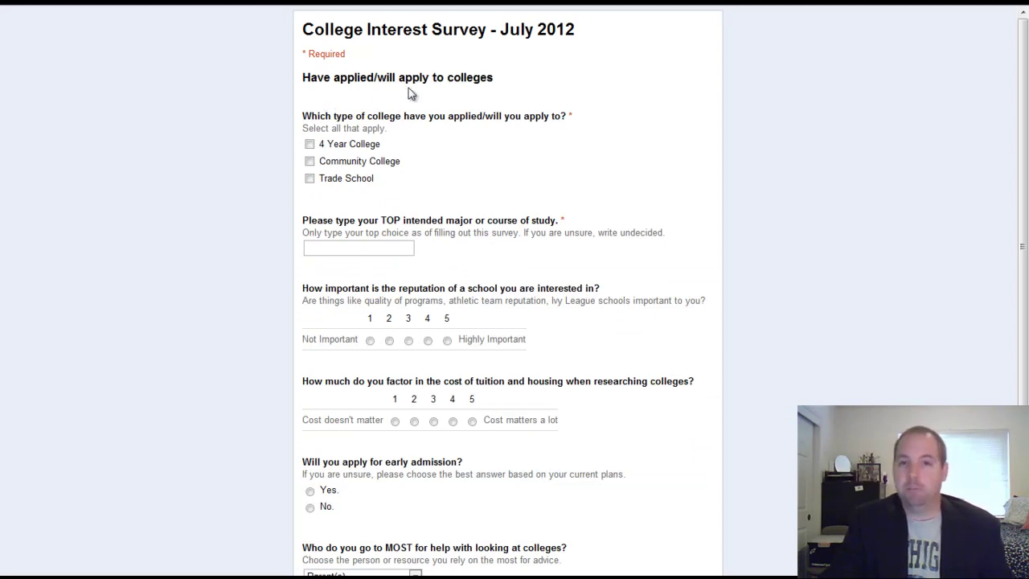
key("alt+Left")
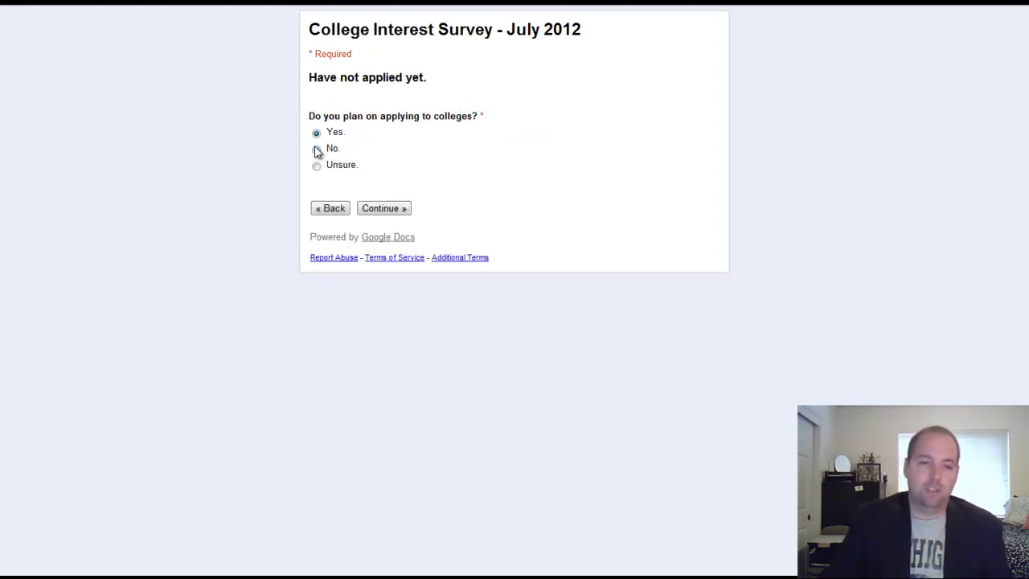
left_click(315, 150)
key("Return")
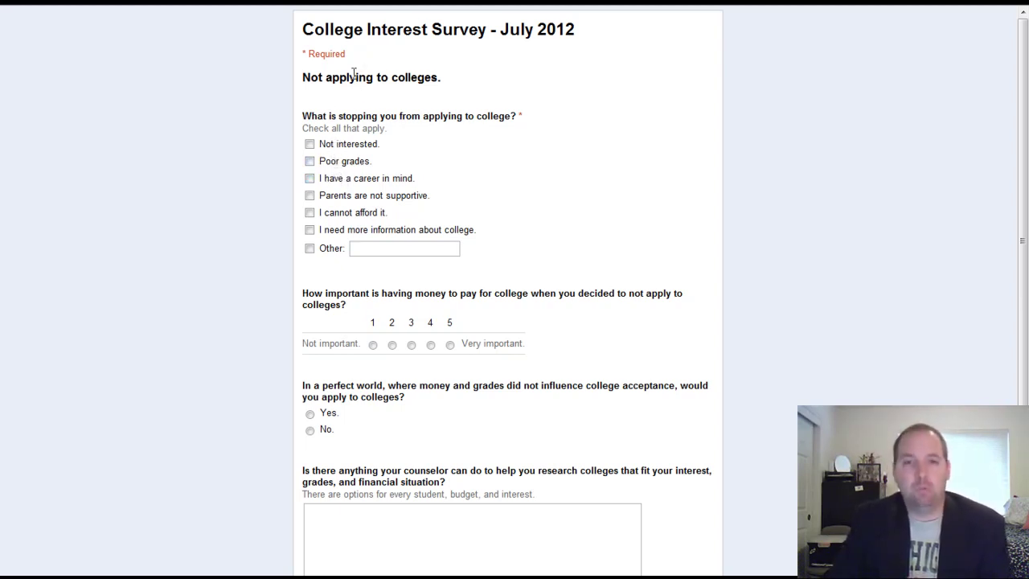
Step: Tick Poor grades, career in mind and cannot afford it, answer Yes, then continue and submit
left_click(310, 162)
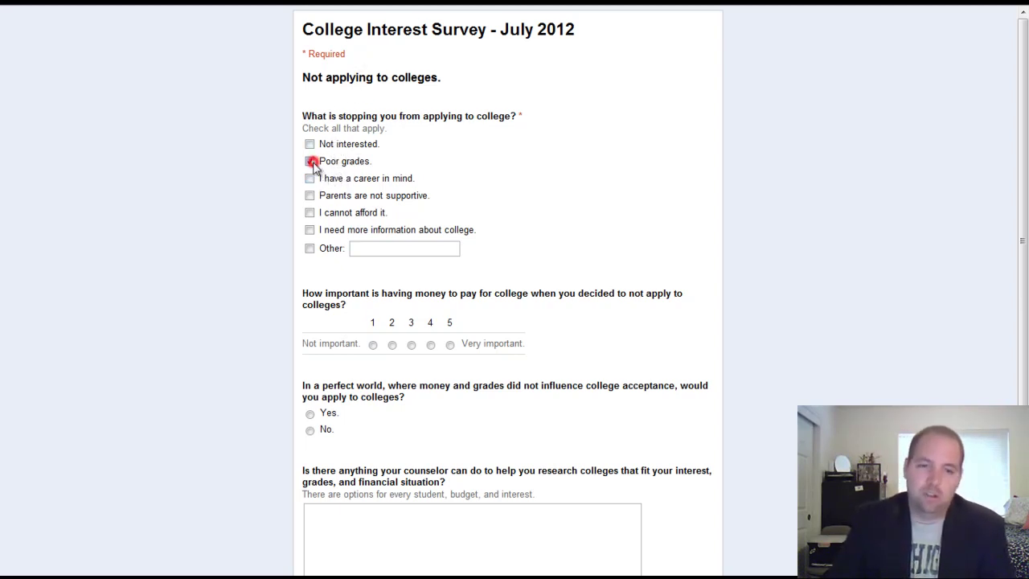
left_click(310, 179)
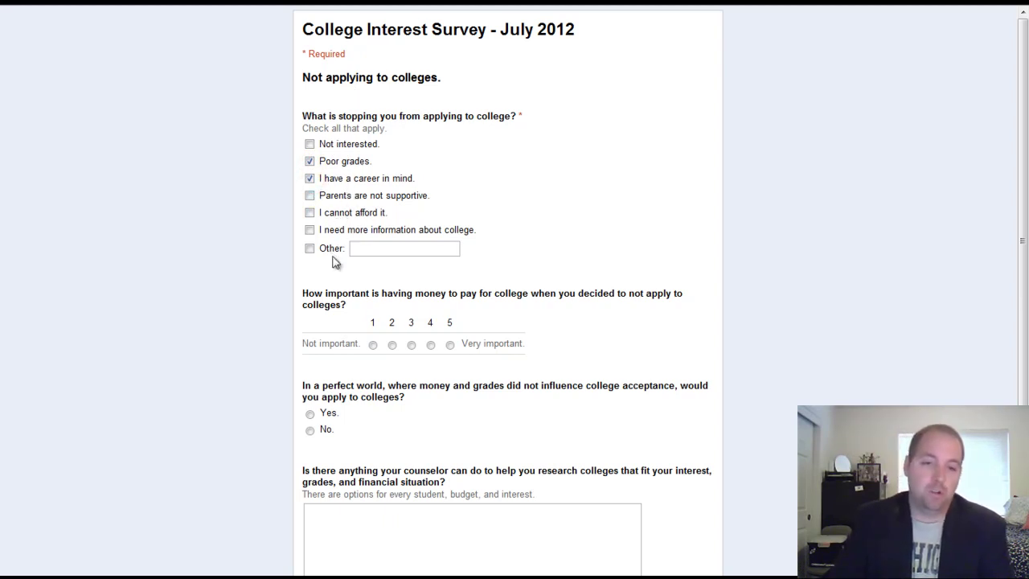
left_click(310, 213)
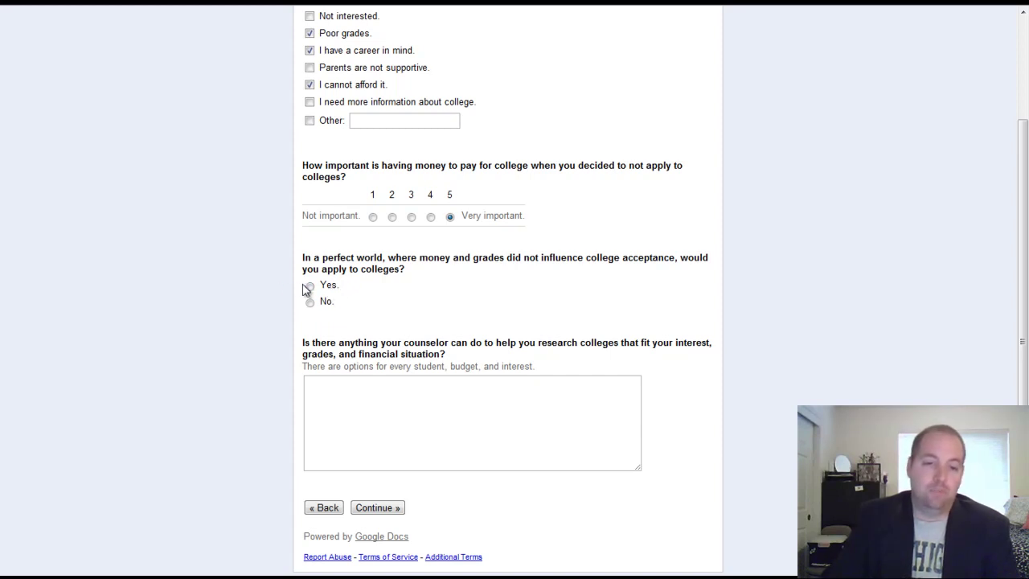
left_click(310, 287)
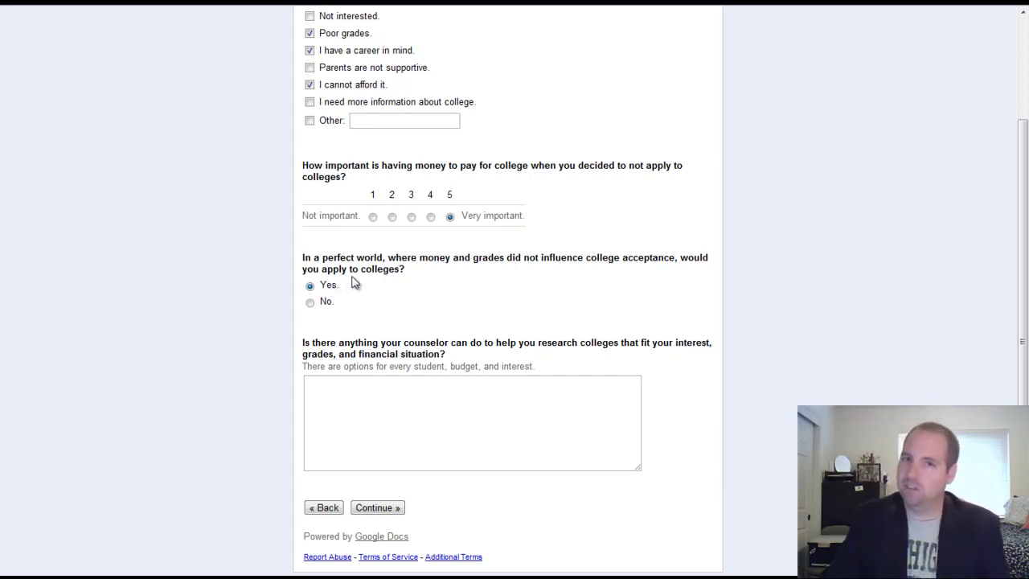
left_click(392, 400)
left_click(384, 508)
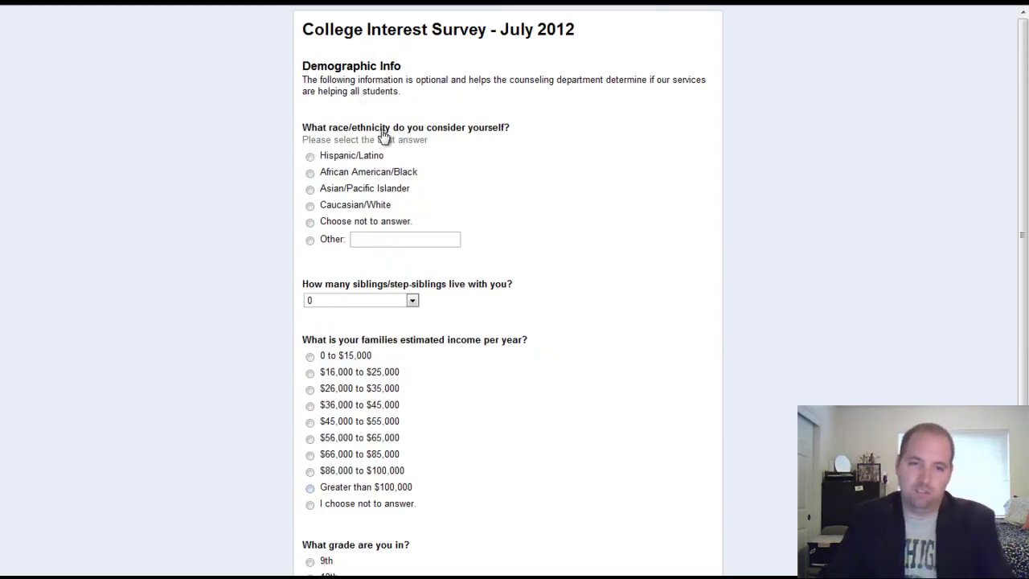
scroll(394, 138, "down", 2)
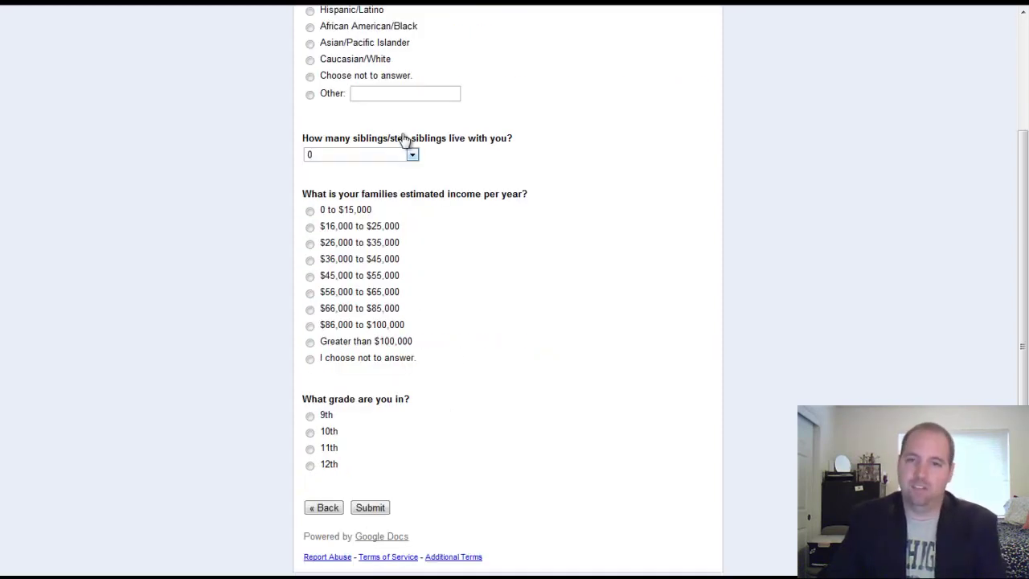
left_click(370, 509)
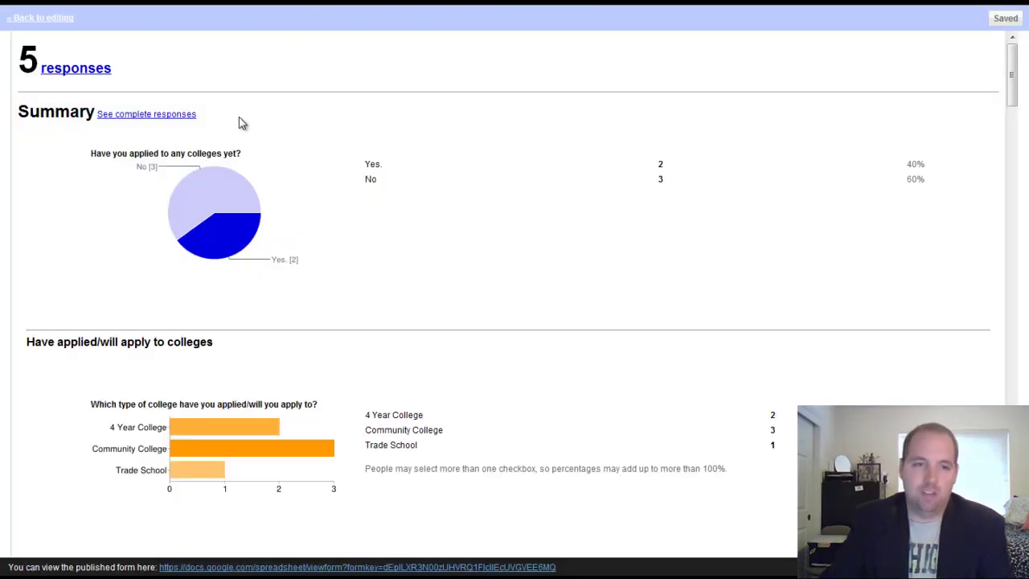
Step: Scroll the response summary charts down to the parent-talk question
scroll(246, 206, "down", 5)
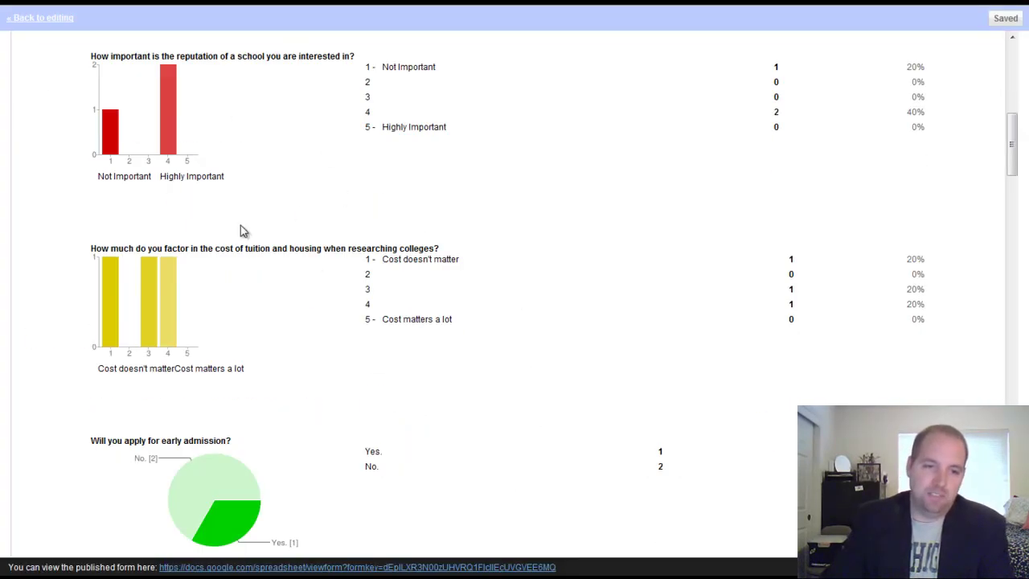
scroll(265, 209, "down", 12)
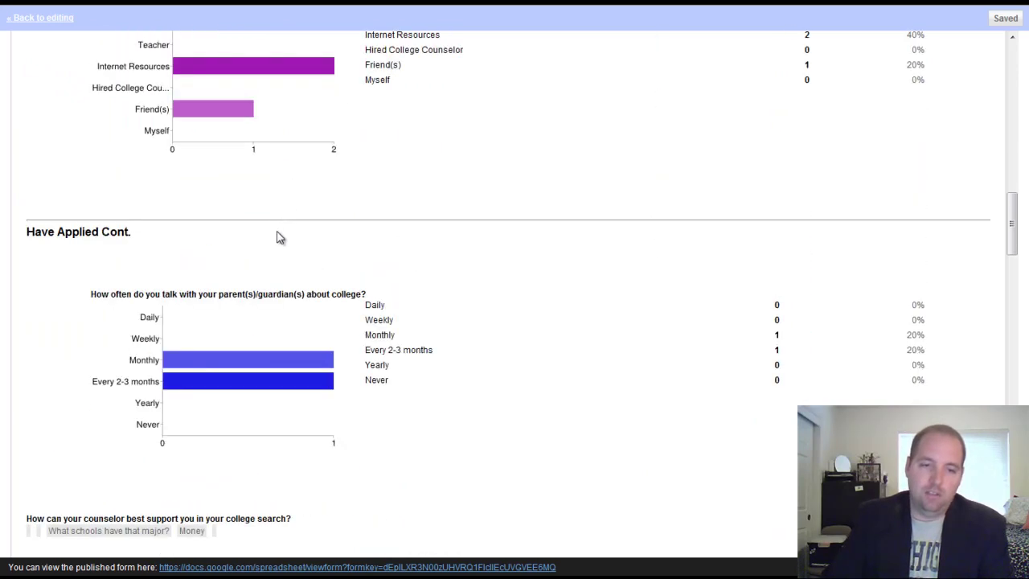